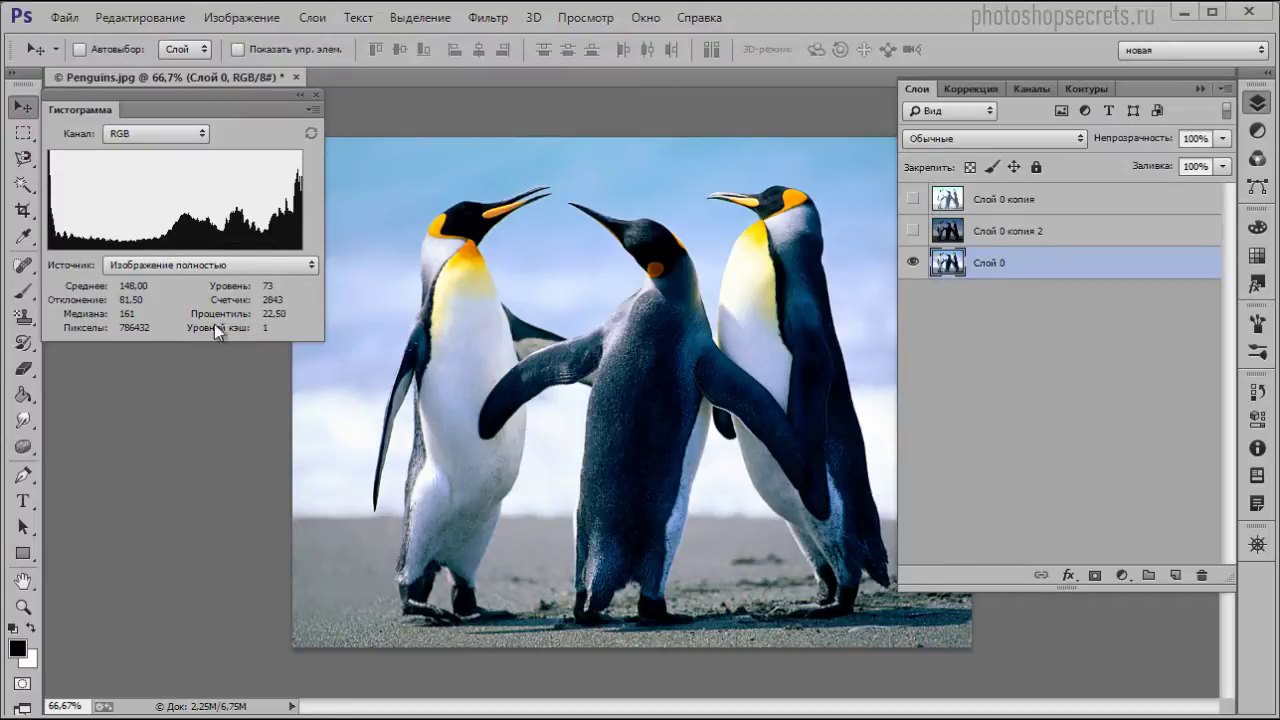
Show only the dark layer Слой 0 копия 2 and select it to examine its RGB histogram
mouse_move(175, 197)
mouse_move(78, 244)
click(910, 264)
click(912, 231)
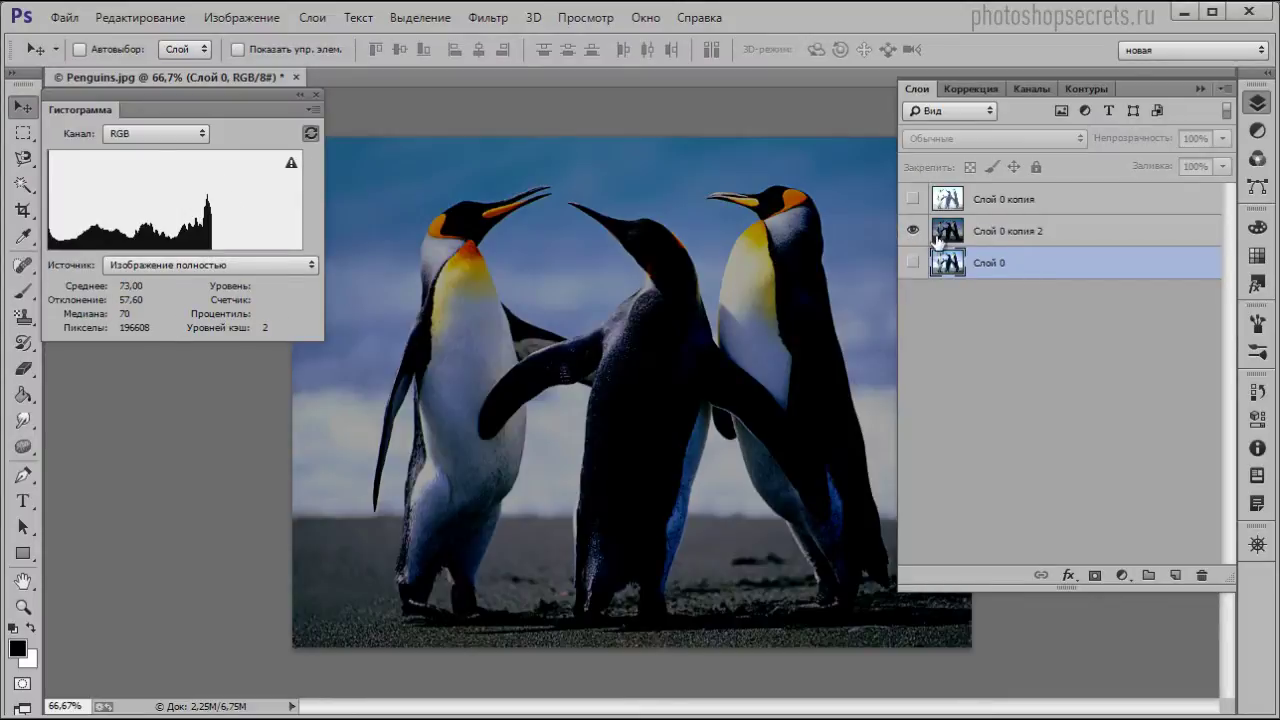
click(955, 238)
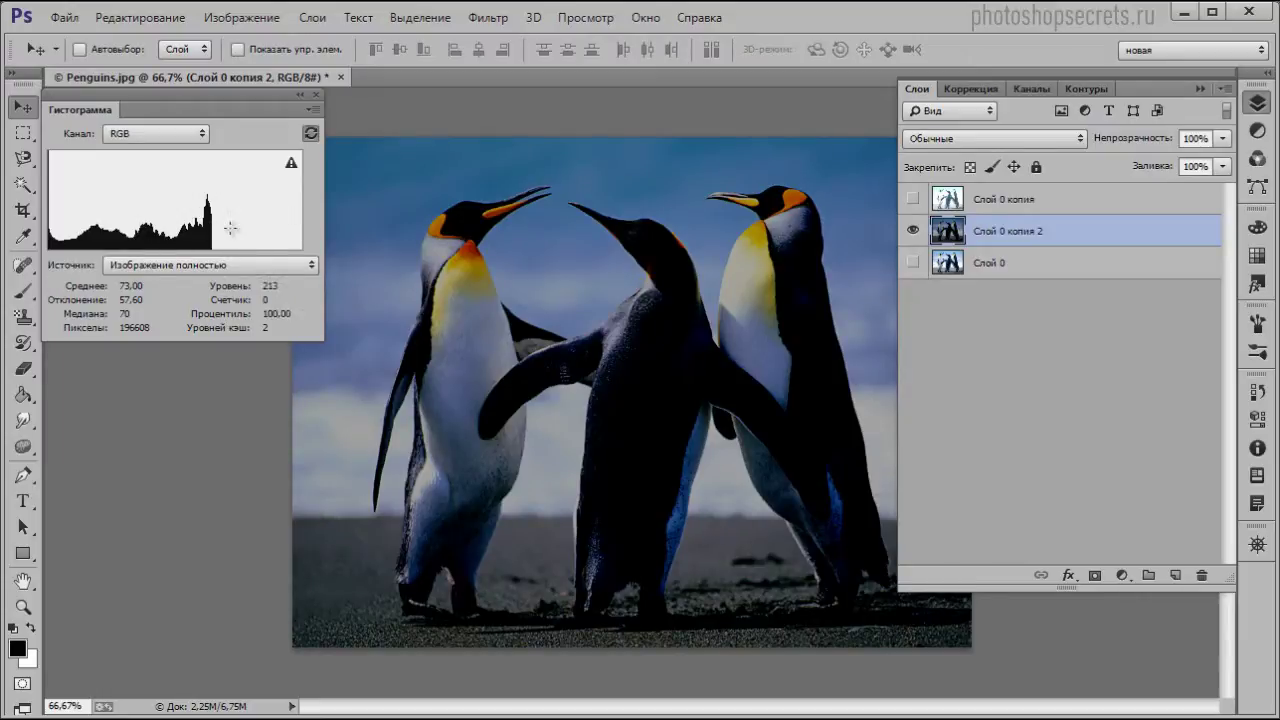
Show only the overexposed layer Слой 0 копия and select it to examine its histogram
click(912, 230)
click(912, 198)
click(965, 202)
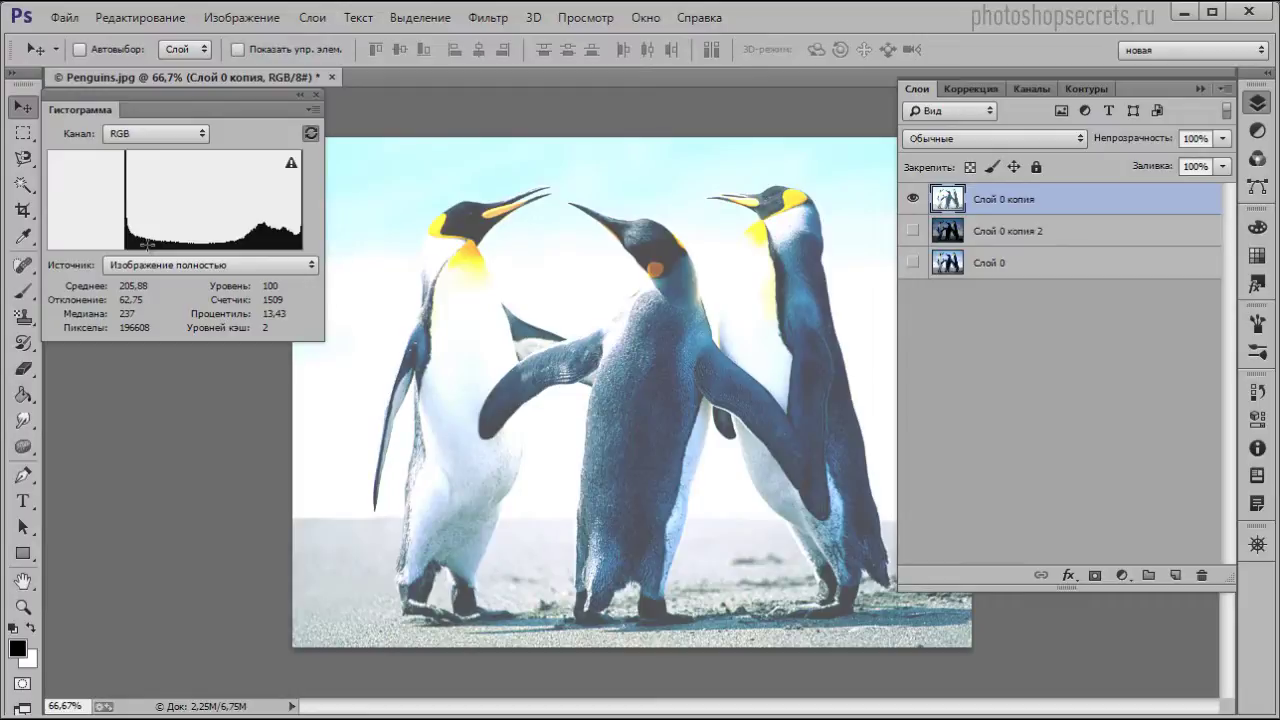
Compare the histograms of Слой 0 копия 2 and Слой 0 by showing and selecting each layer alone
click(912, 198)
click(912, 230)
click(967, 240)
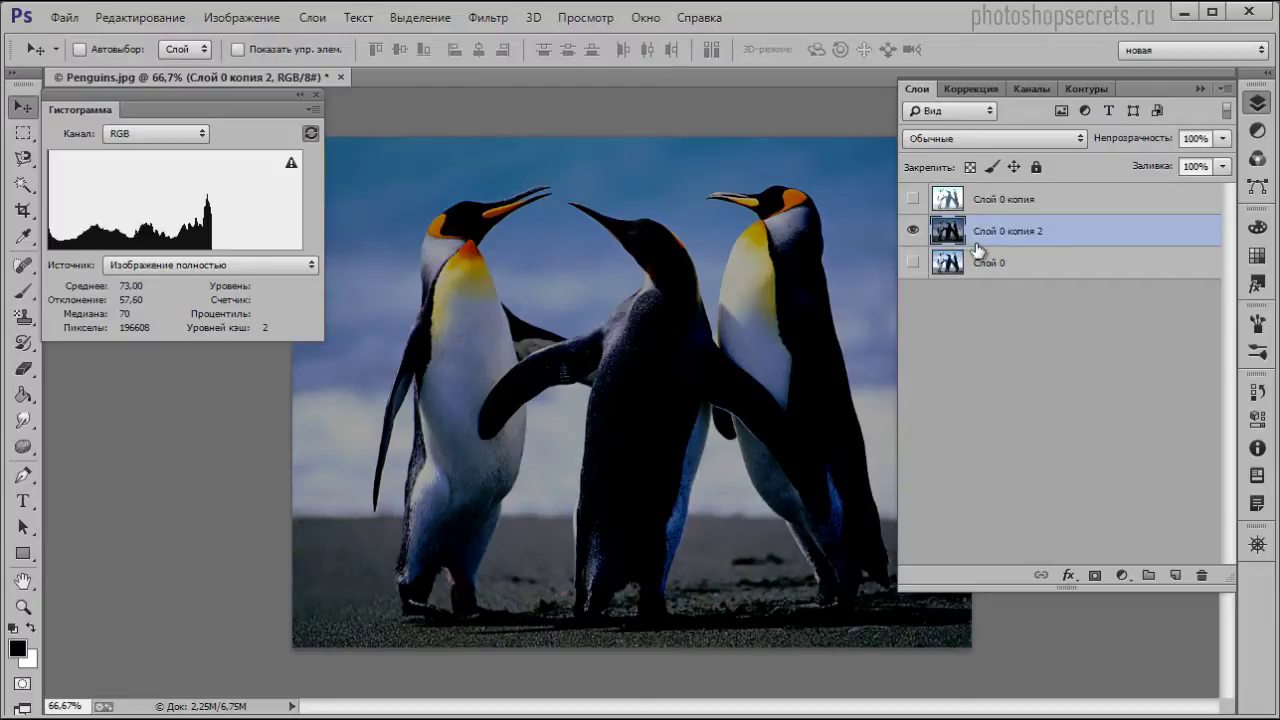
click(912, 230)
click(912, 262)
click(960, 268)
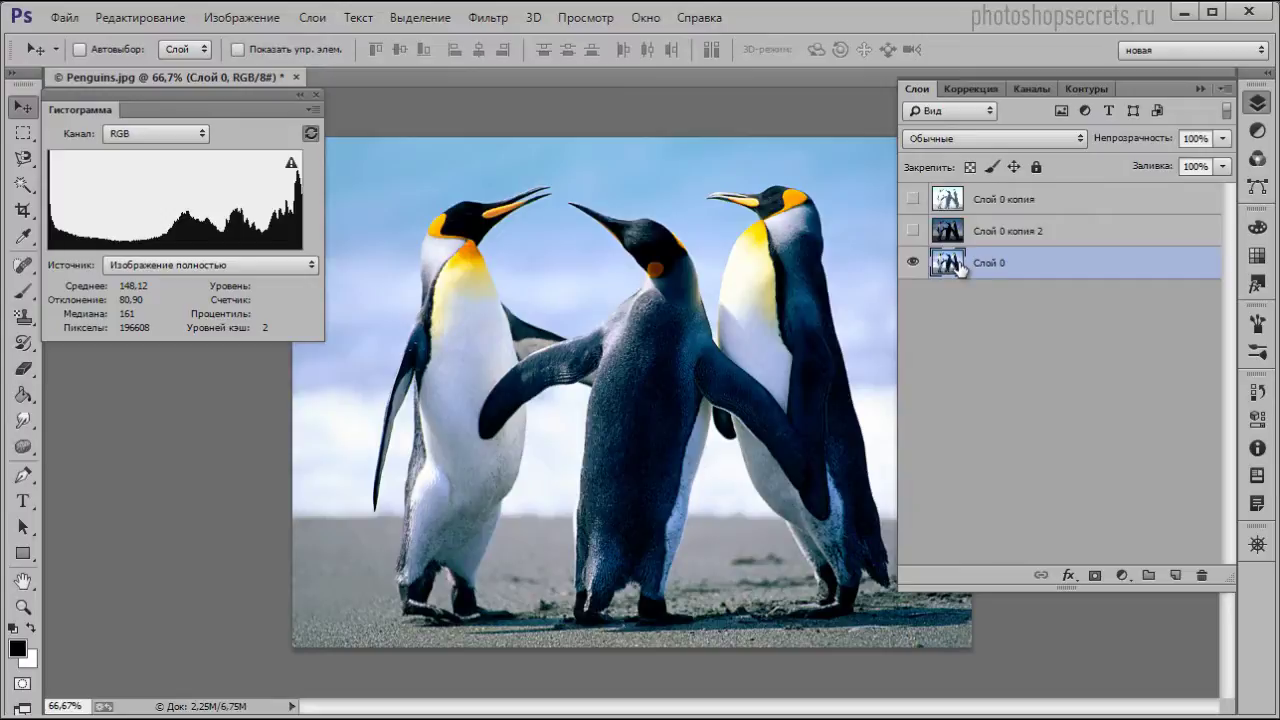
Briefly display Слой 0 копия 2 and Слой 0 копия over Слой 0, ending with both copies hidden
click(912, 231)
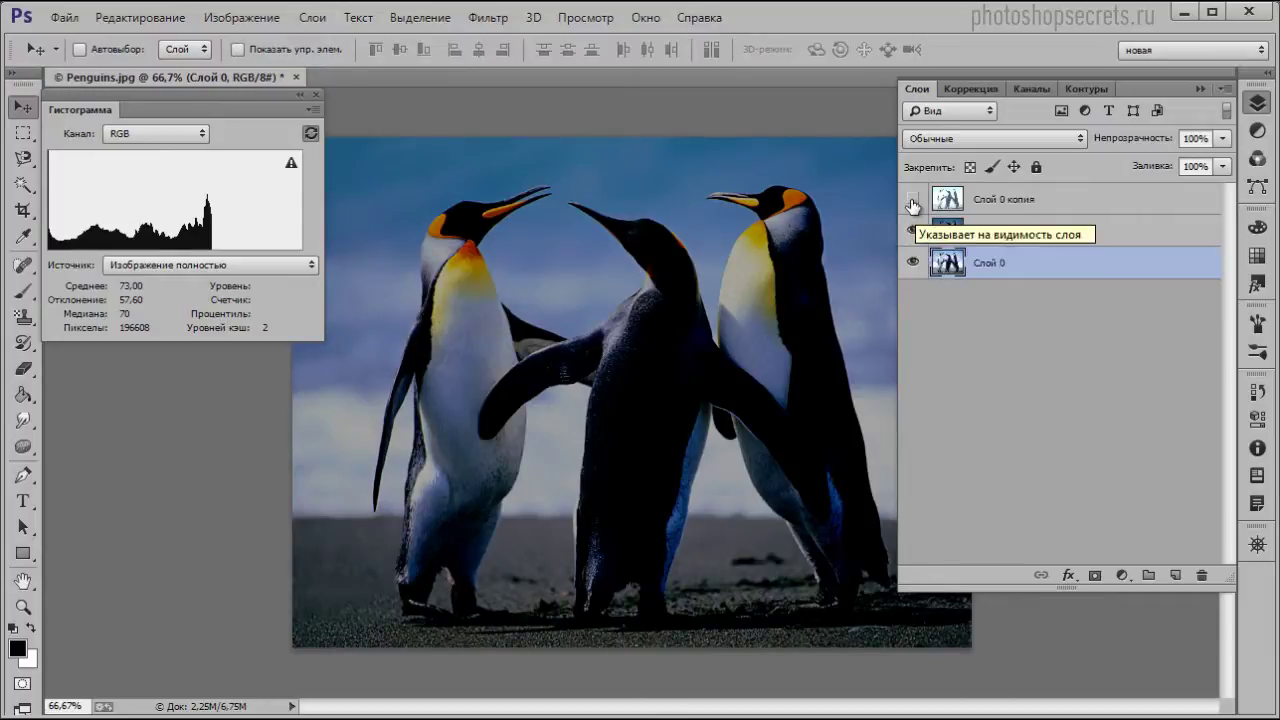
click(912, 199)
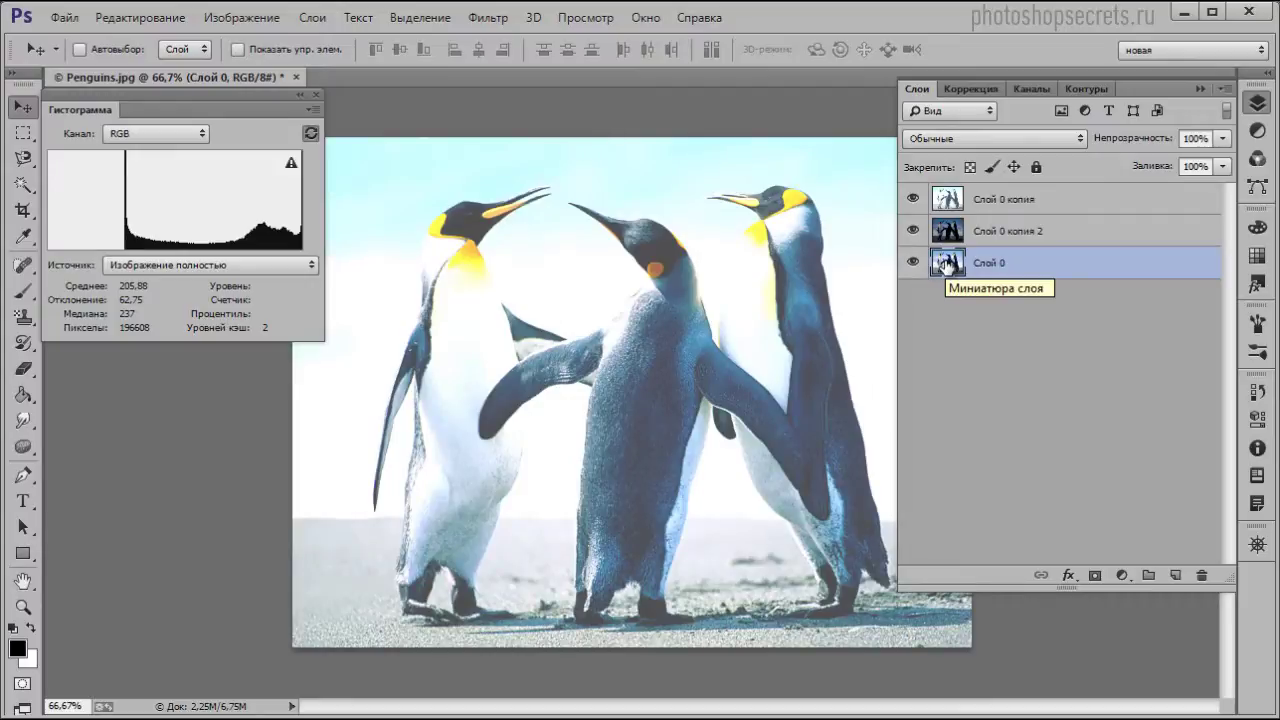
click(912, 231)
click(912, 199)
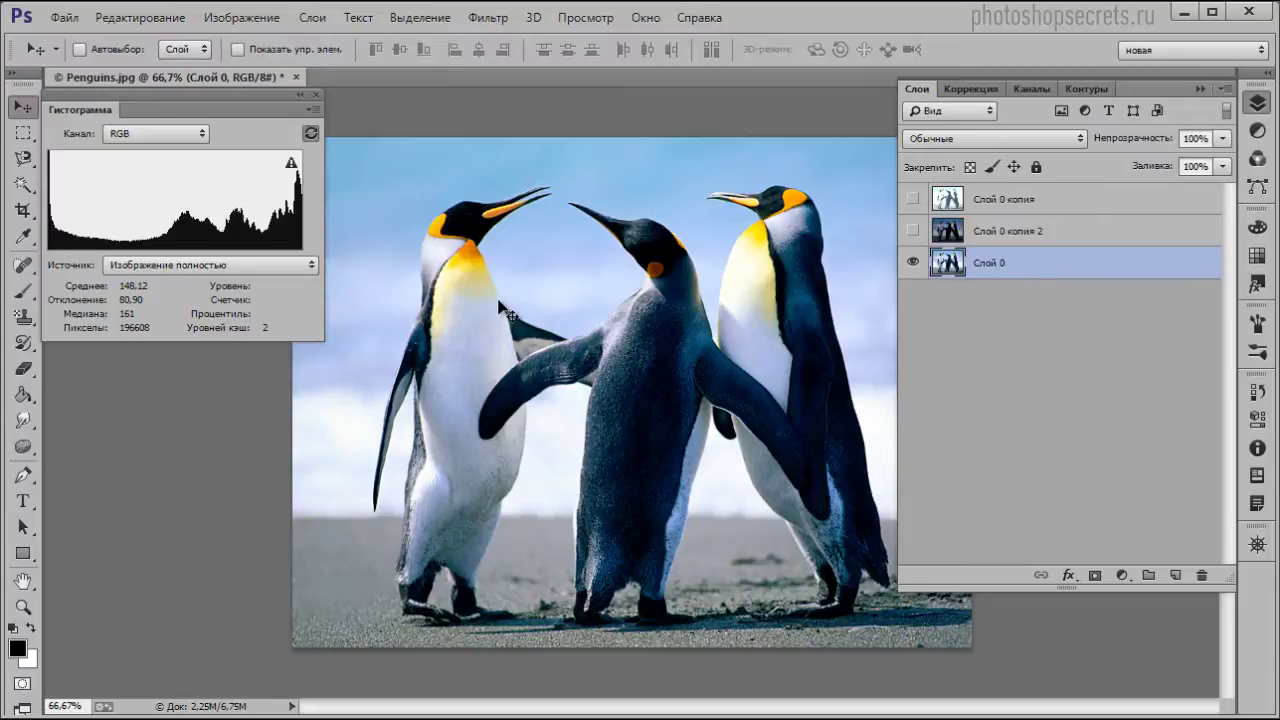
View the histogram of Слой 0 by channel: Красный, Зеленый, Синий, Яркость and Цвета
click(645, 18)
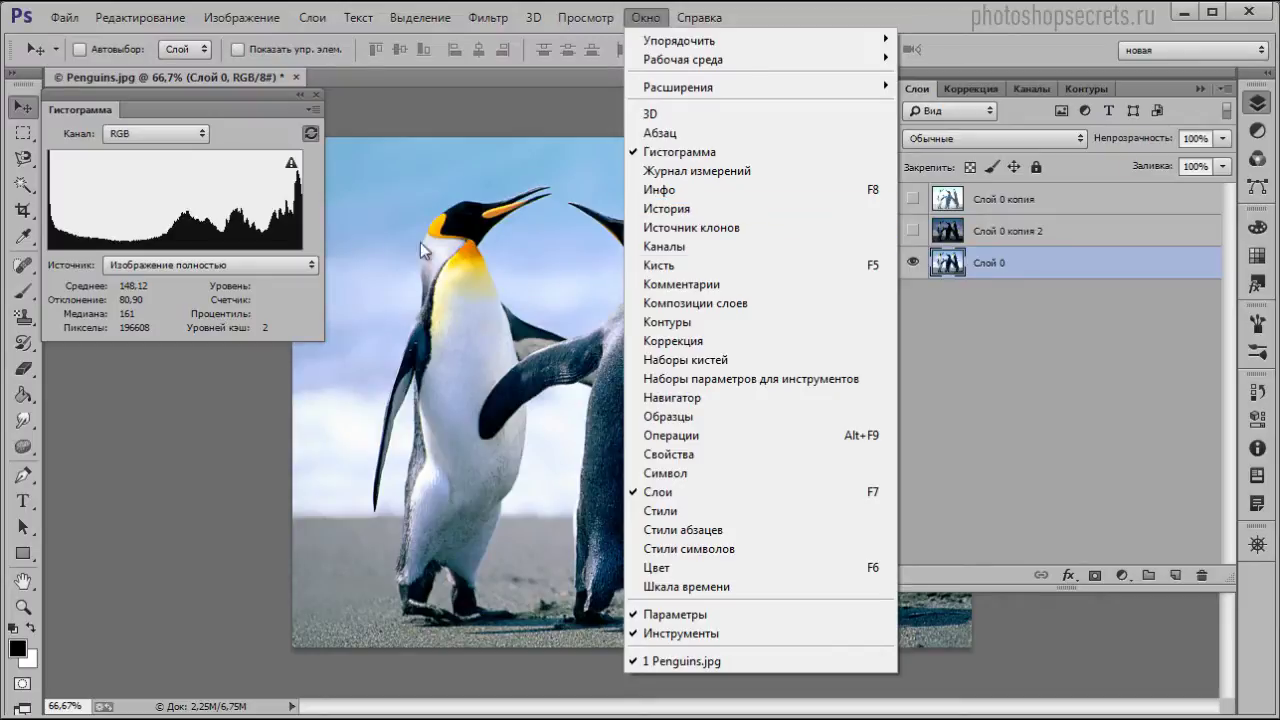
click(229, 140)
click(182, 138)
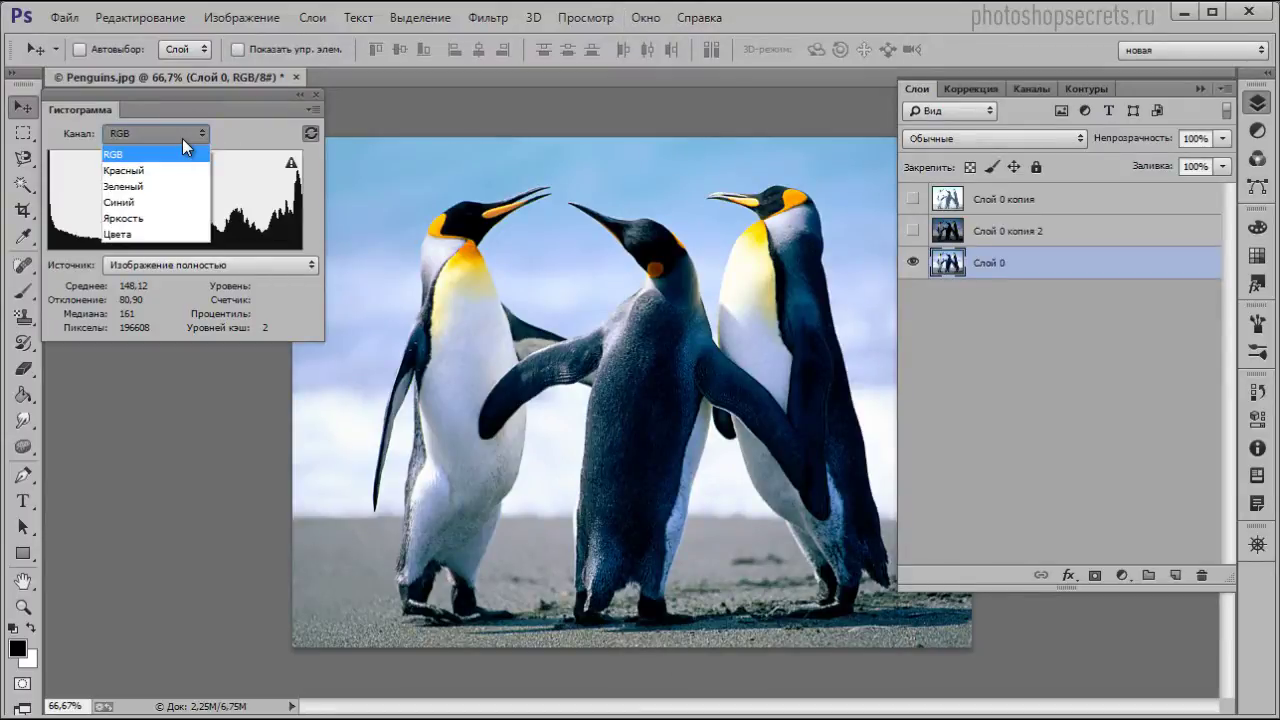
click(170, 167)
click(183, 135)
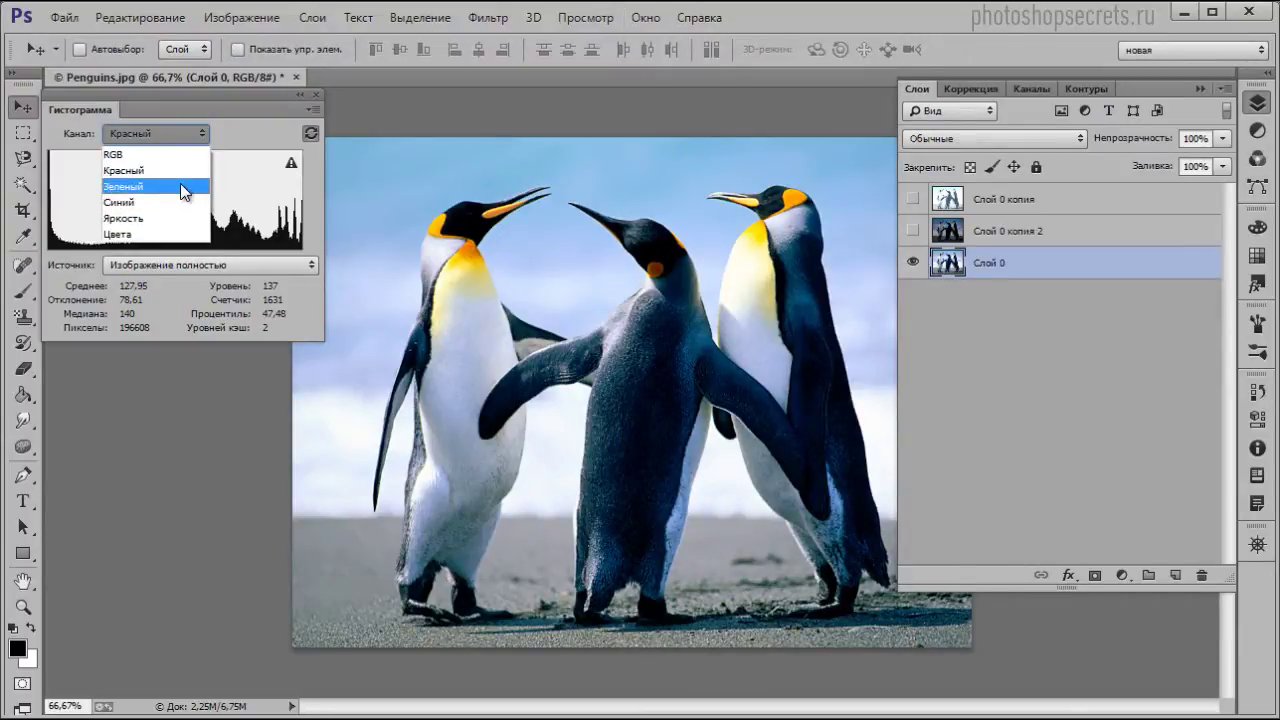
click(180, 185)
click(166, 133)
click(160, 202)
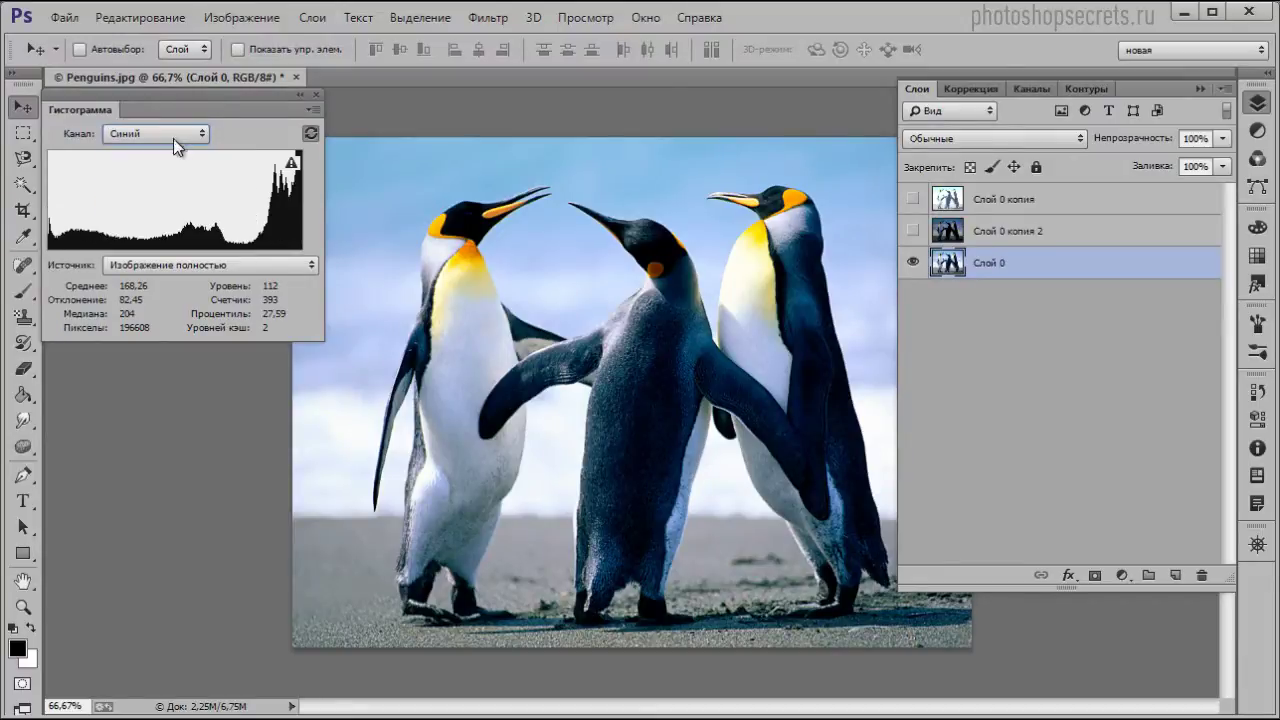
click(173, 138)
click(160, 228)
click(164, 141)
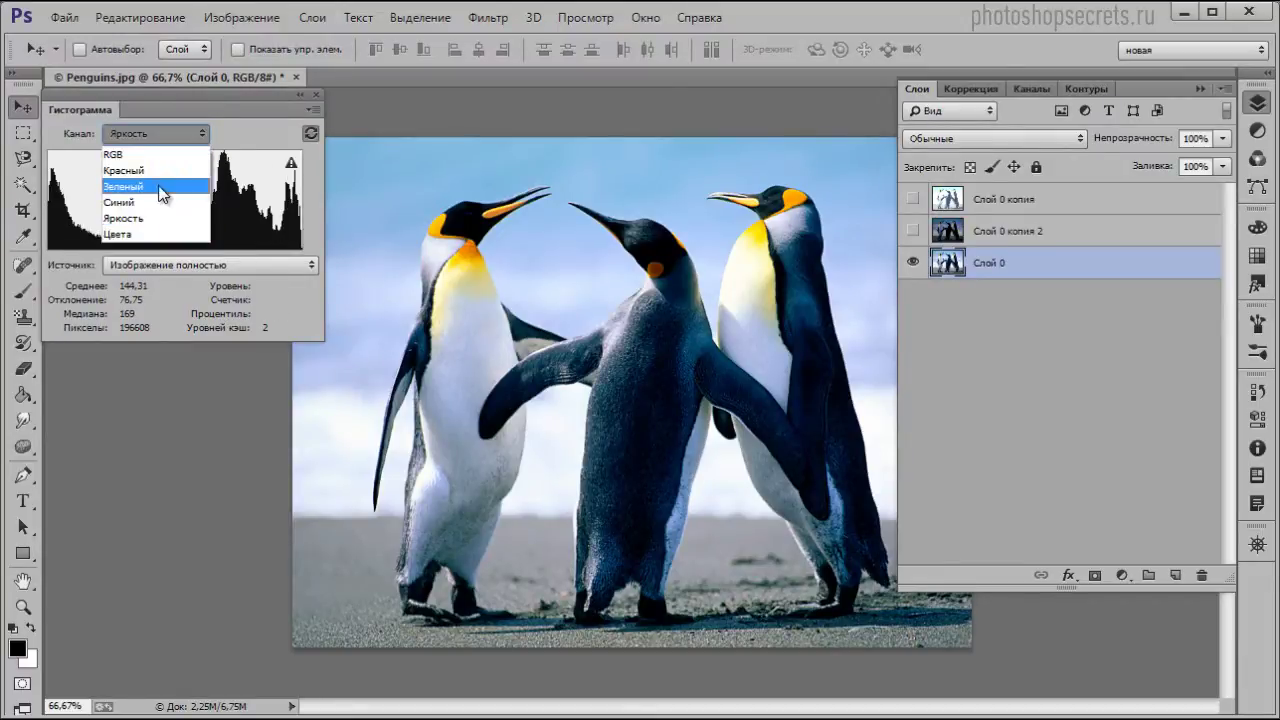
click(157, 234)
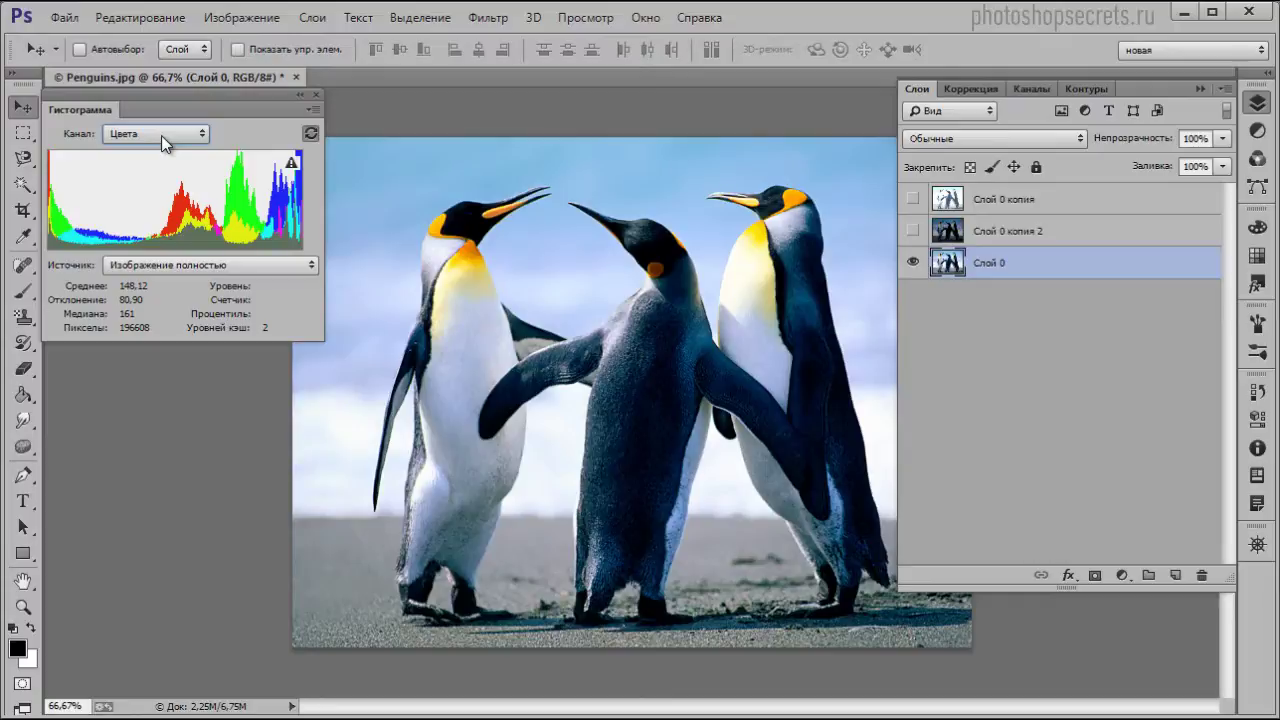
Set the histogram source to Выделенный слой, making Слой 0 копия 2 and Слой 0 копия visible and selecting each to view its histogram
click(198, 267)
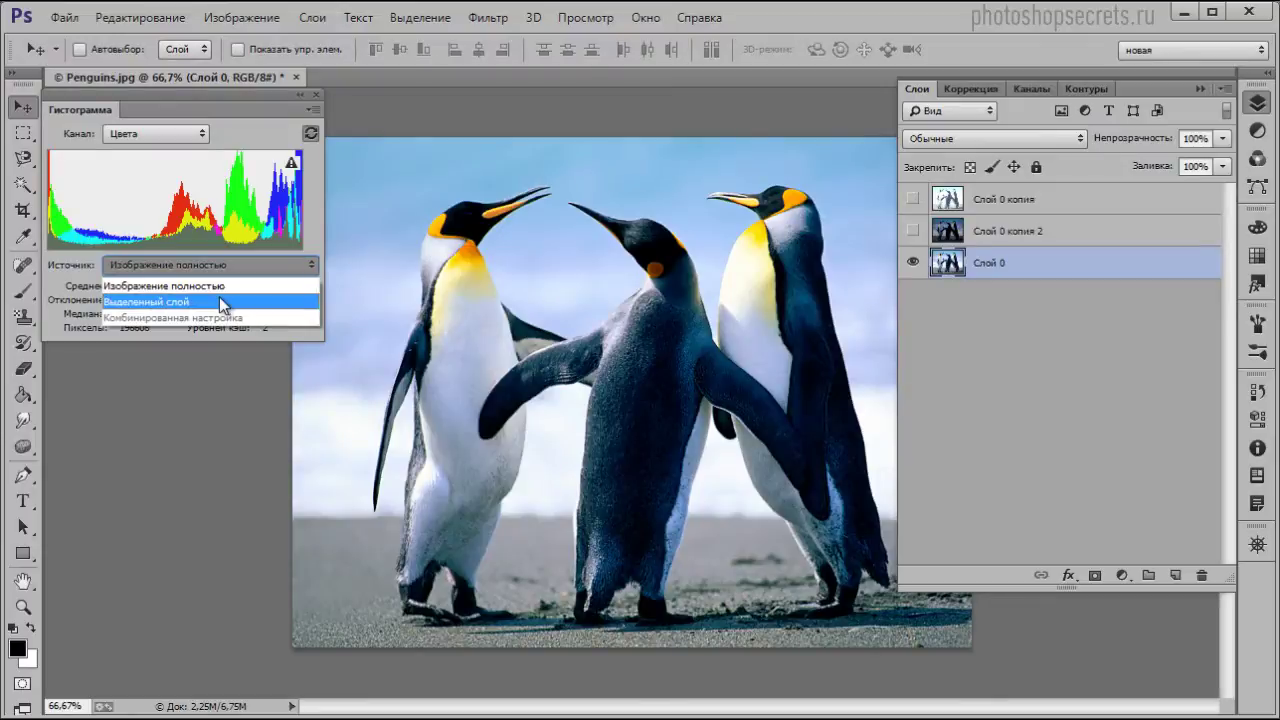
click(217, 301)
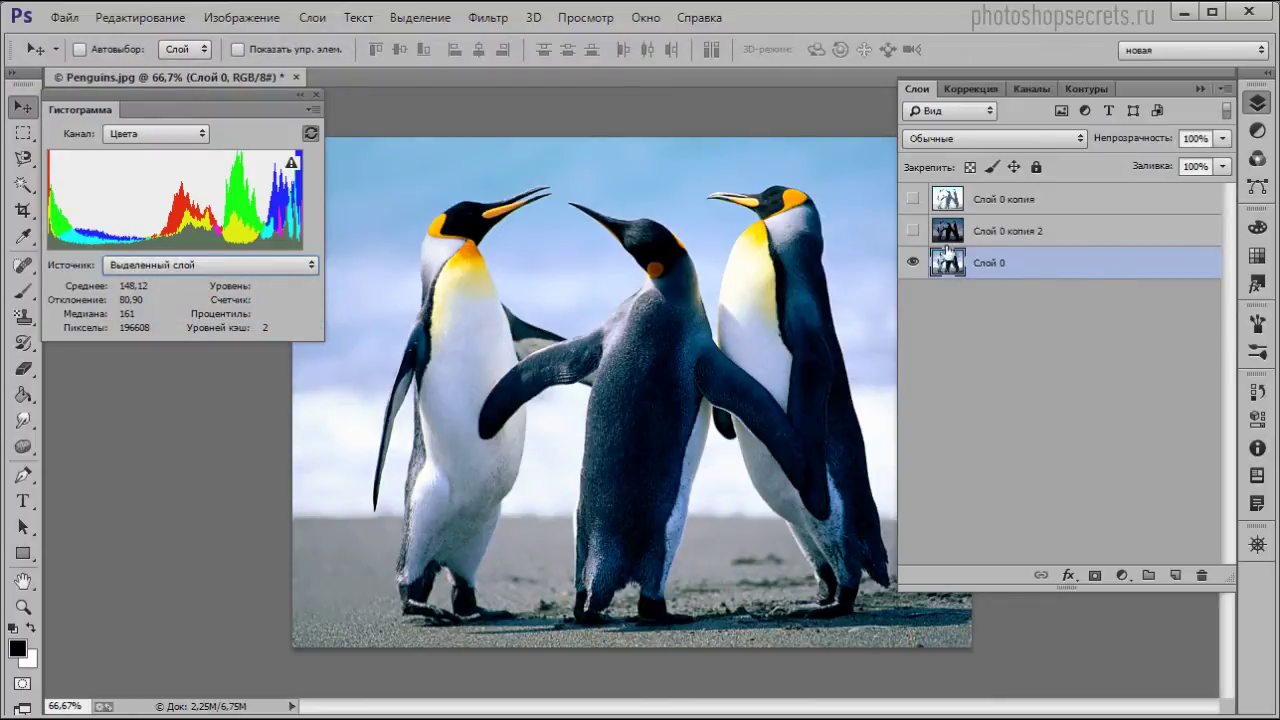
click(912, 231)
click(952, 233)
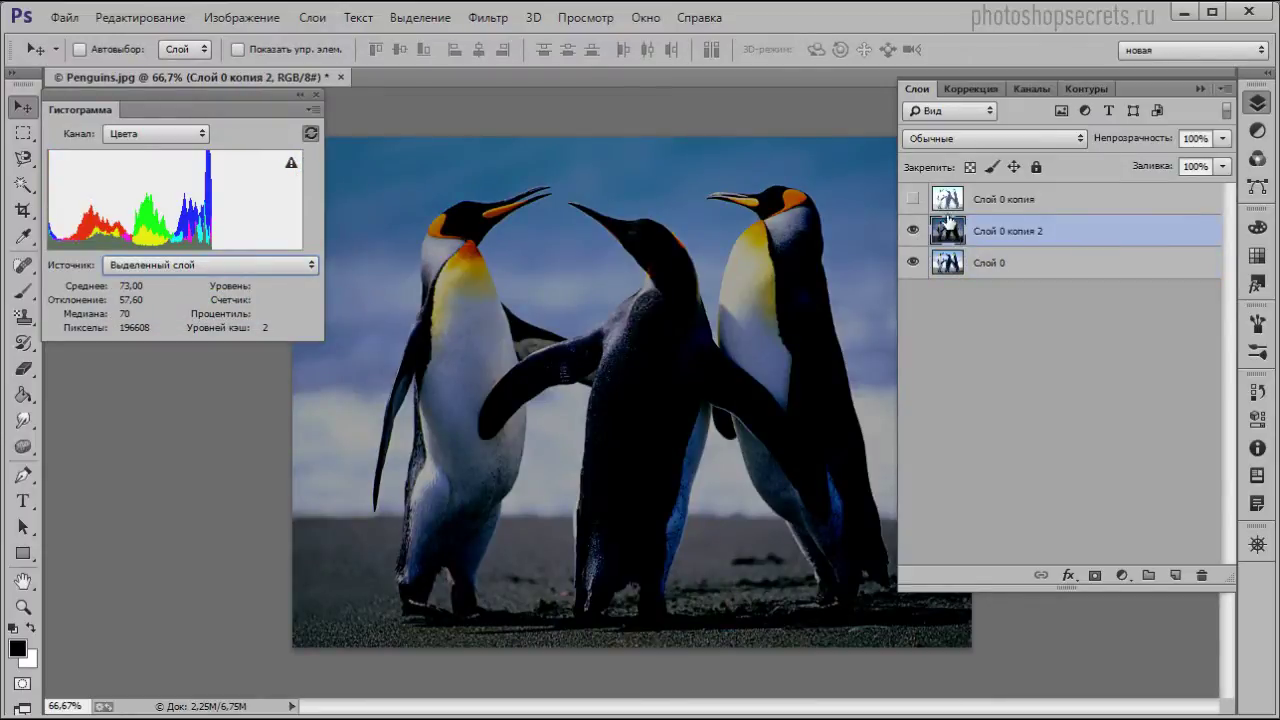
click(963, 205)
click(914, 200)
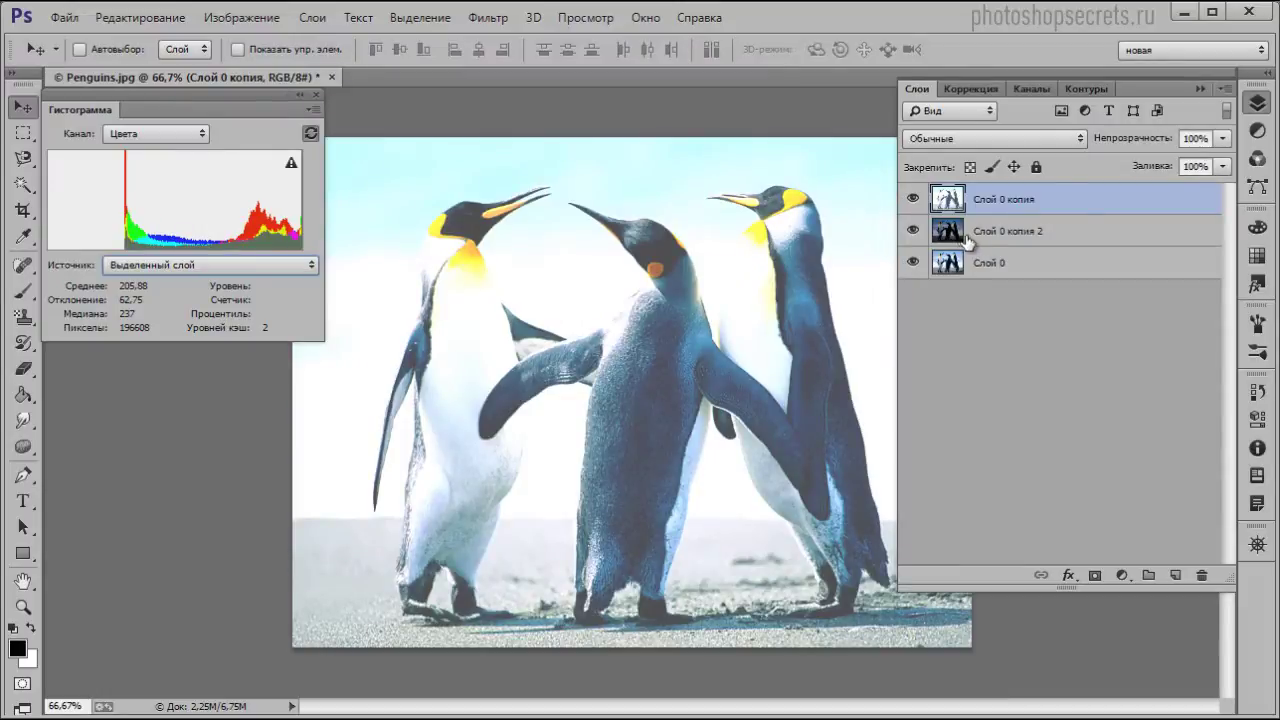
View the Красный and Синий channel histograms of the selected layer Слой 0 копия
click(150, 133)
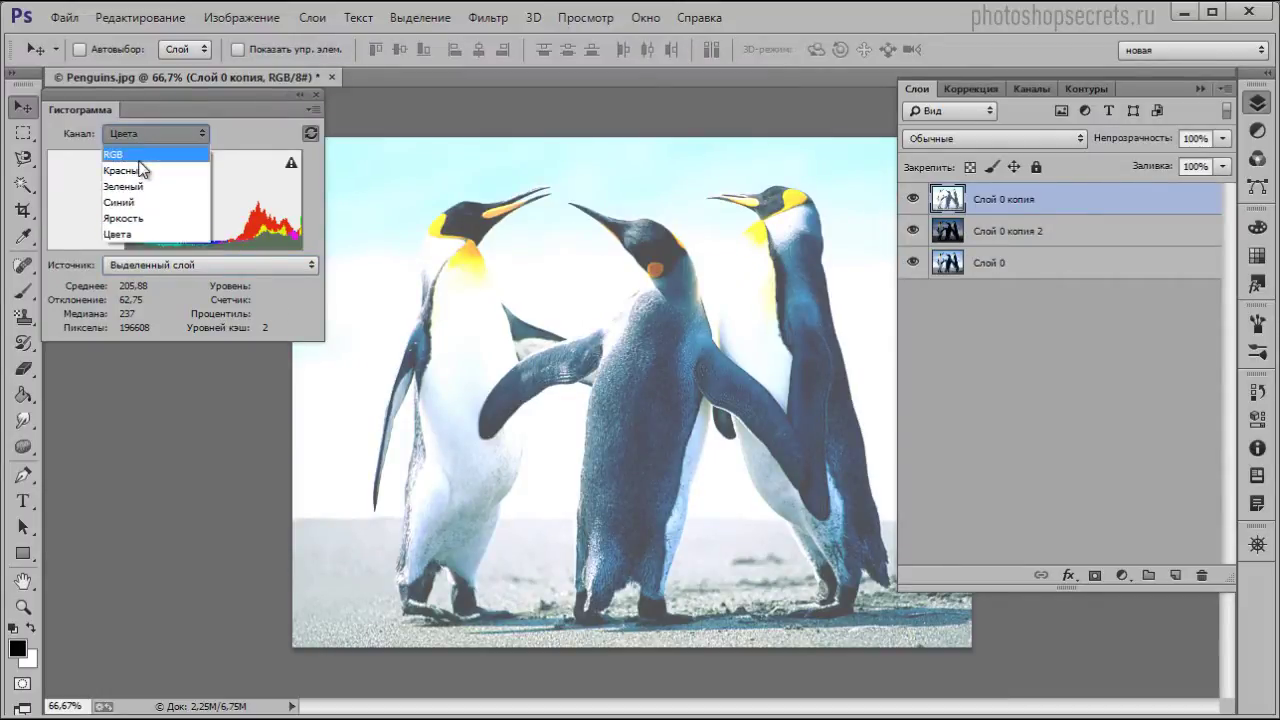
click(142, 165)
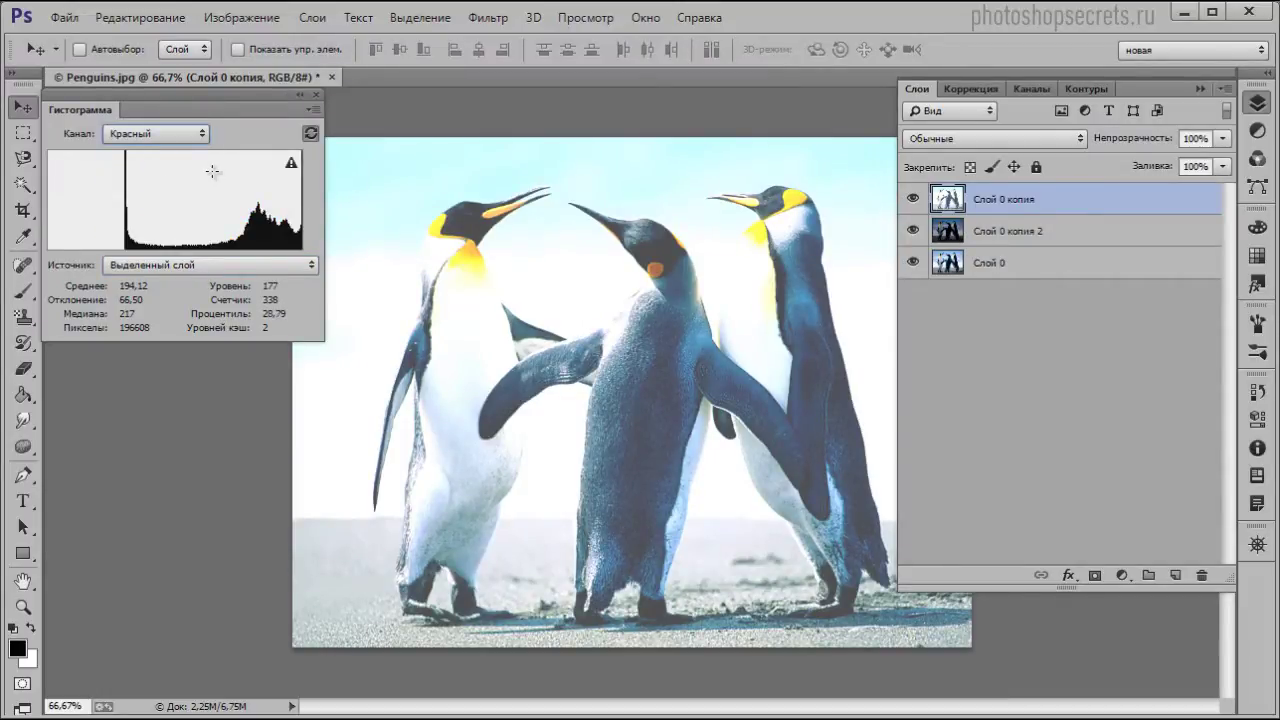
click(196, 136)
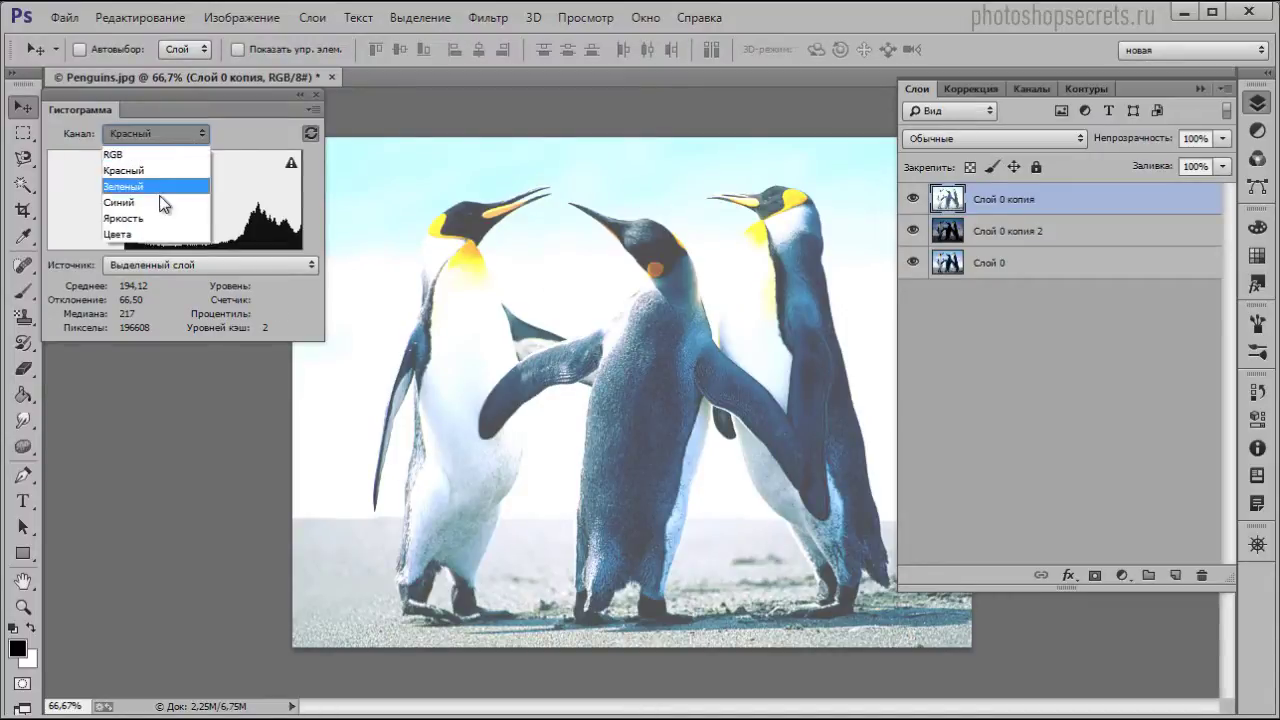
click(153, 200)
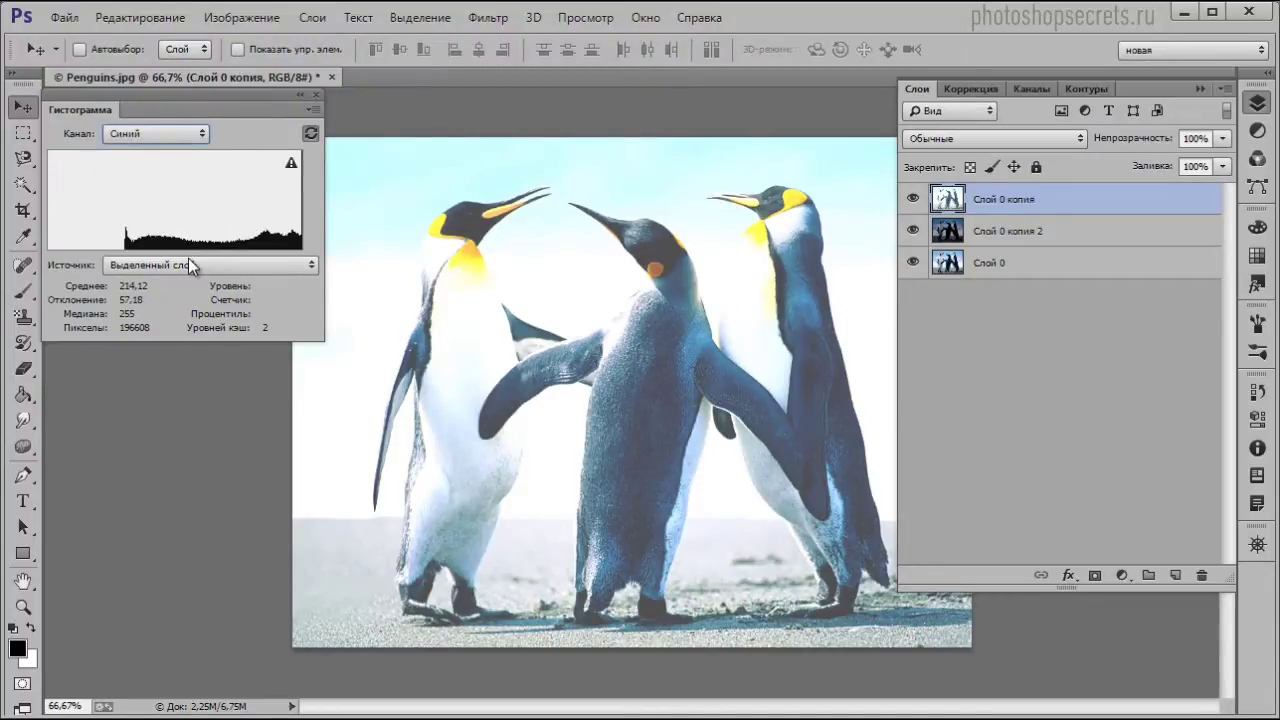
Refresh the uncached histogram for Слой 0 копия, and select Слой 0 копия 2 and refresh its histogram too
mouse_move(197, 244)
click(291, 165)
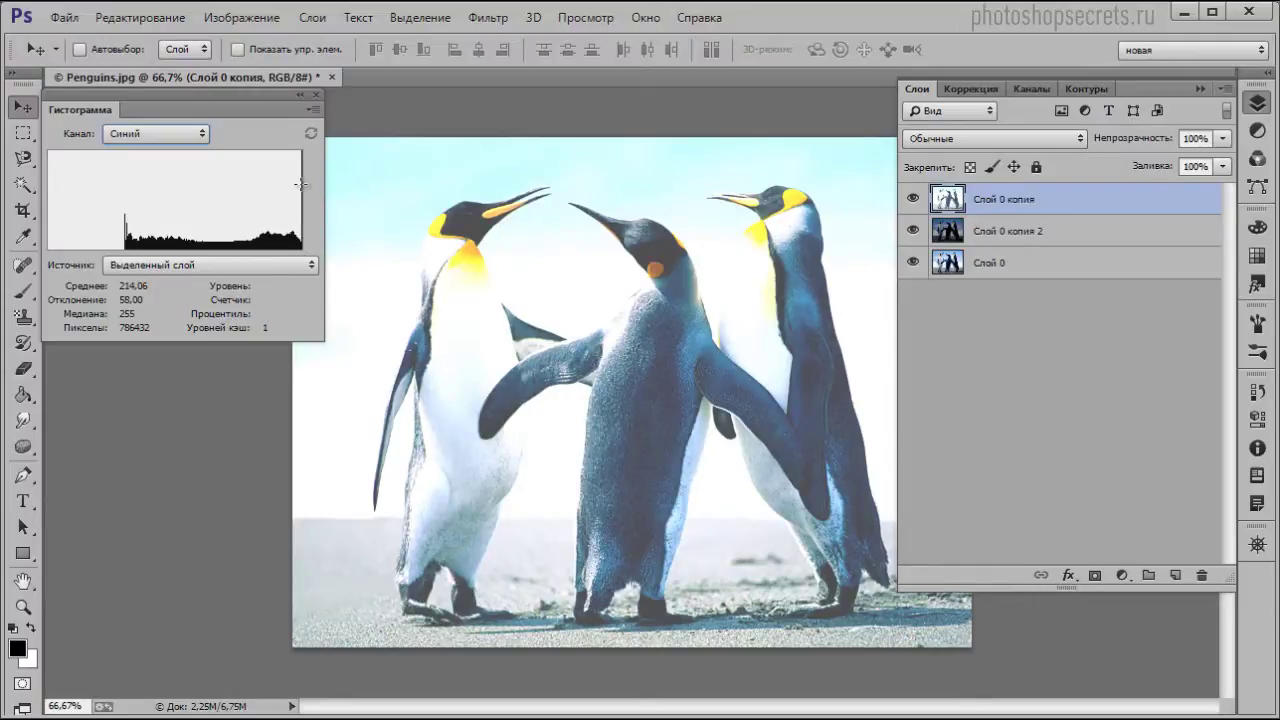
click(1058, 238)
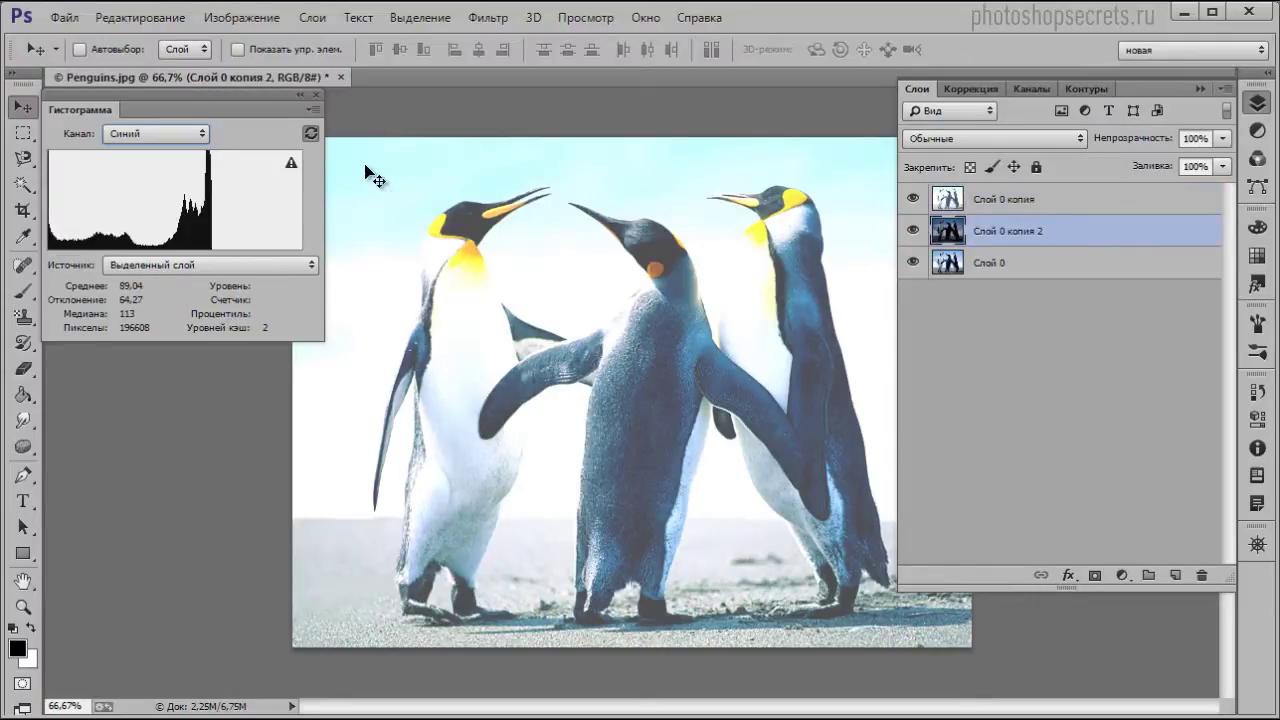
click(309, 137)
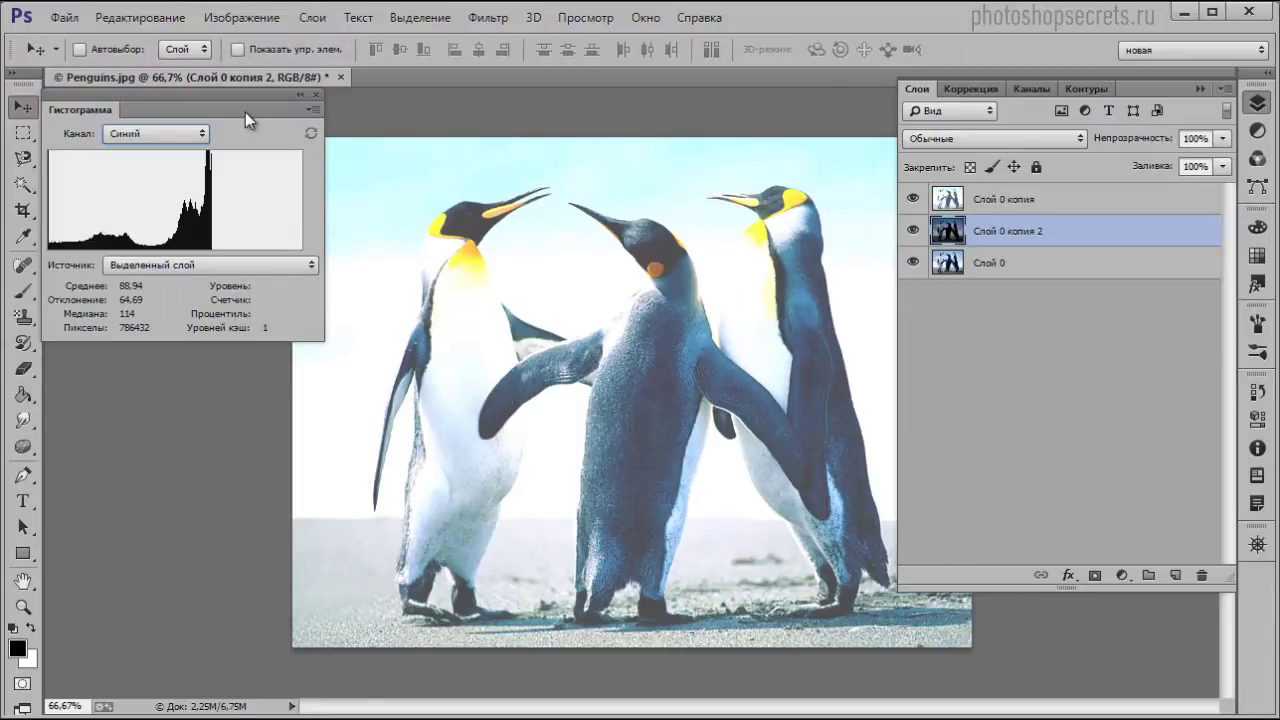
click(264, 22)
mouse_move(478, 68)
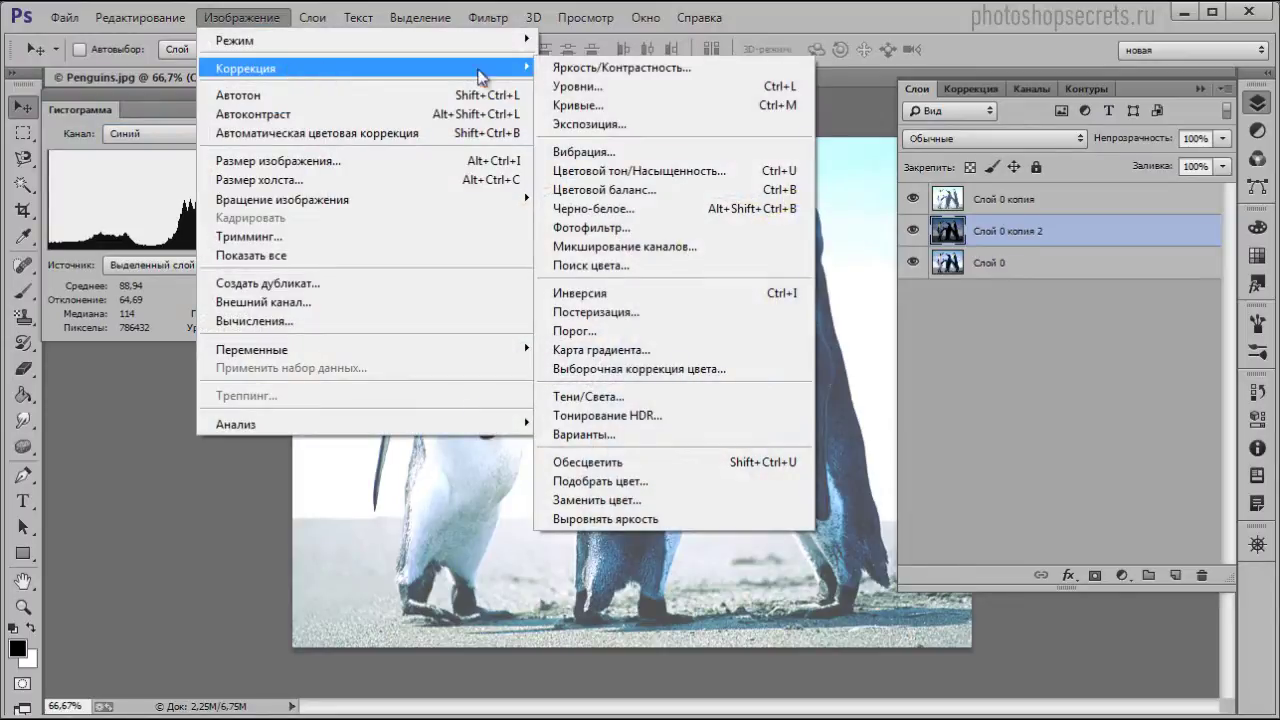
click(618, 90)
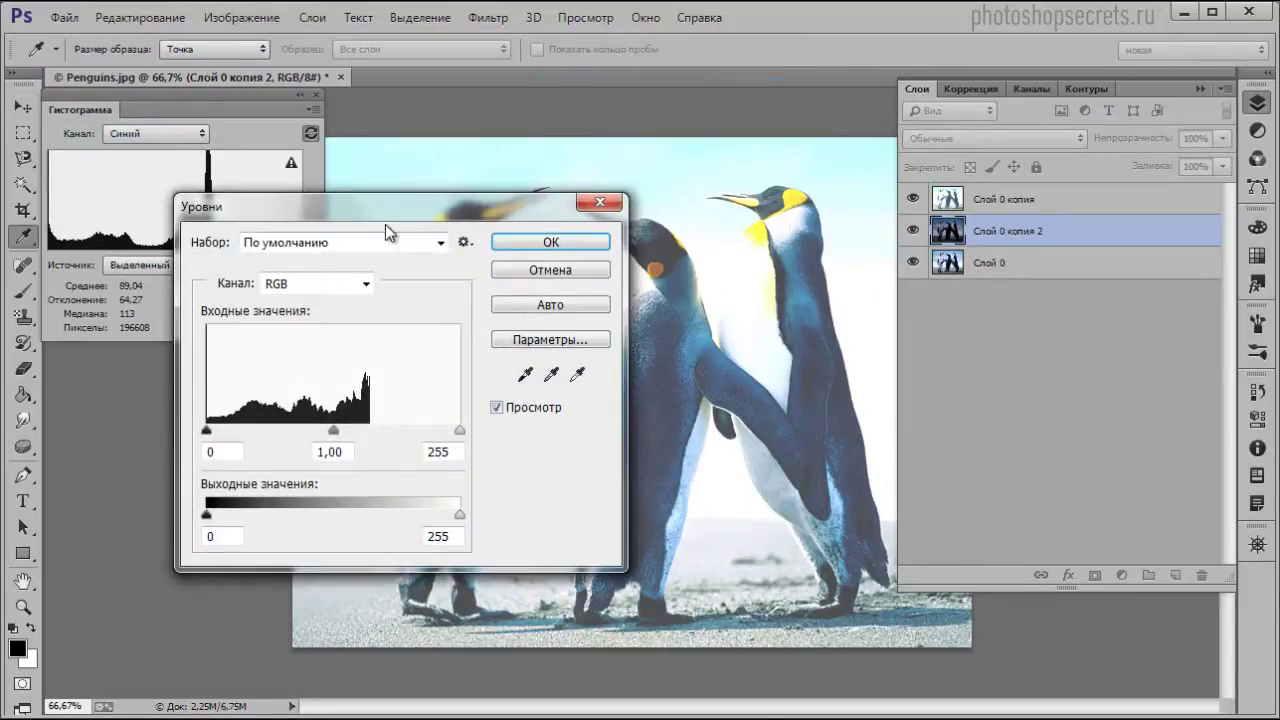
drag(480, 222, 574, 164)
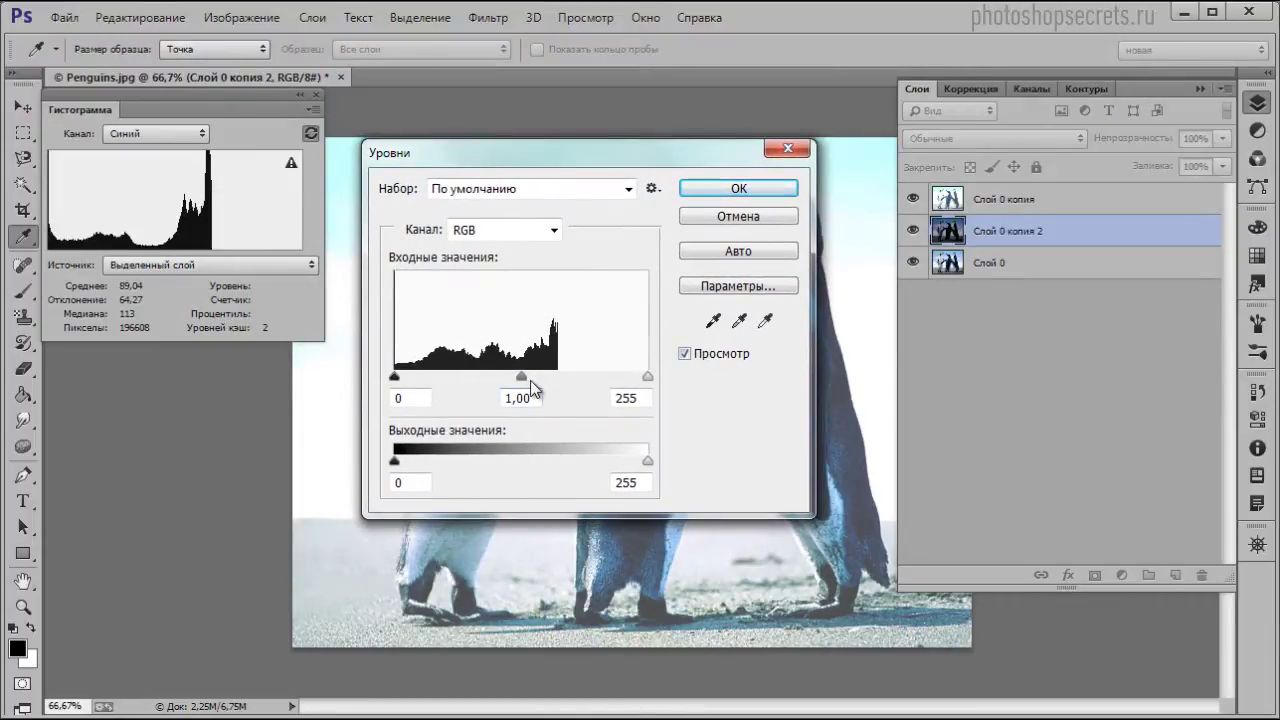
drag(648, 377, 557, 380)
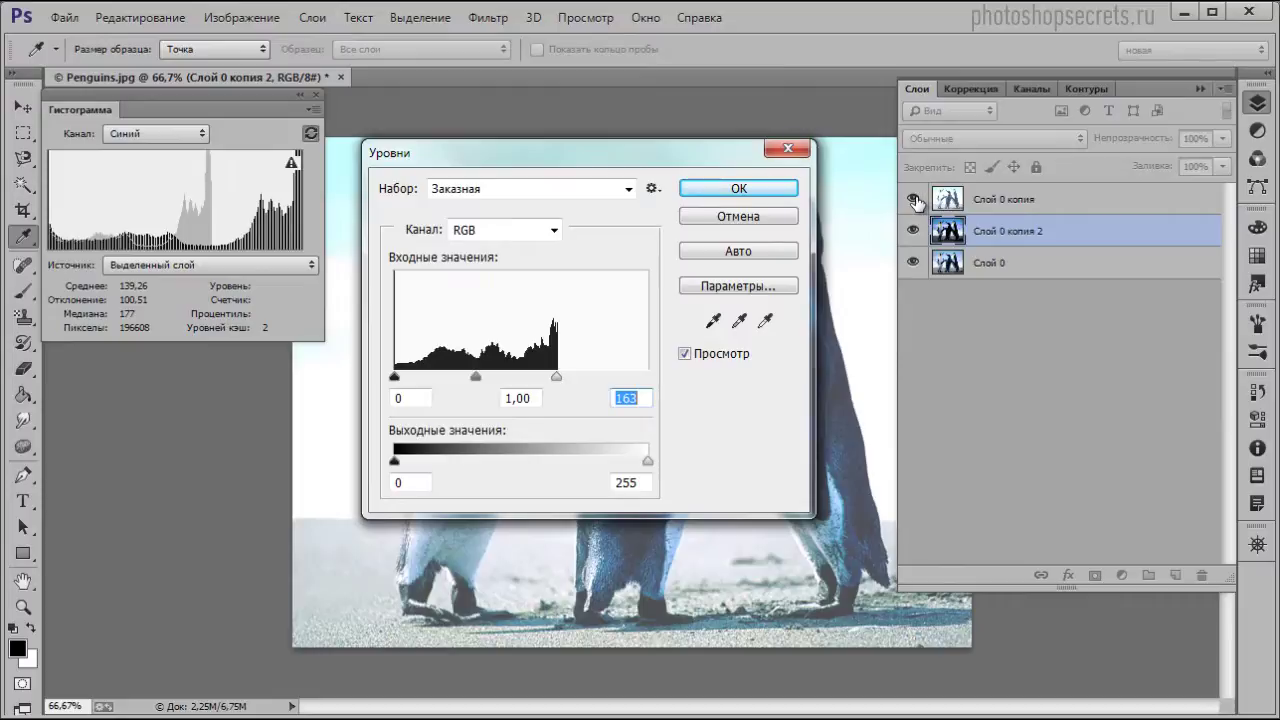
click(750, 217)
Hide the Слой 0 копия and Слой 0 layers, keeping only Слой 0 копия 2 visible
click(912, 199)
click(912, 262)
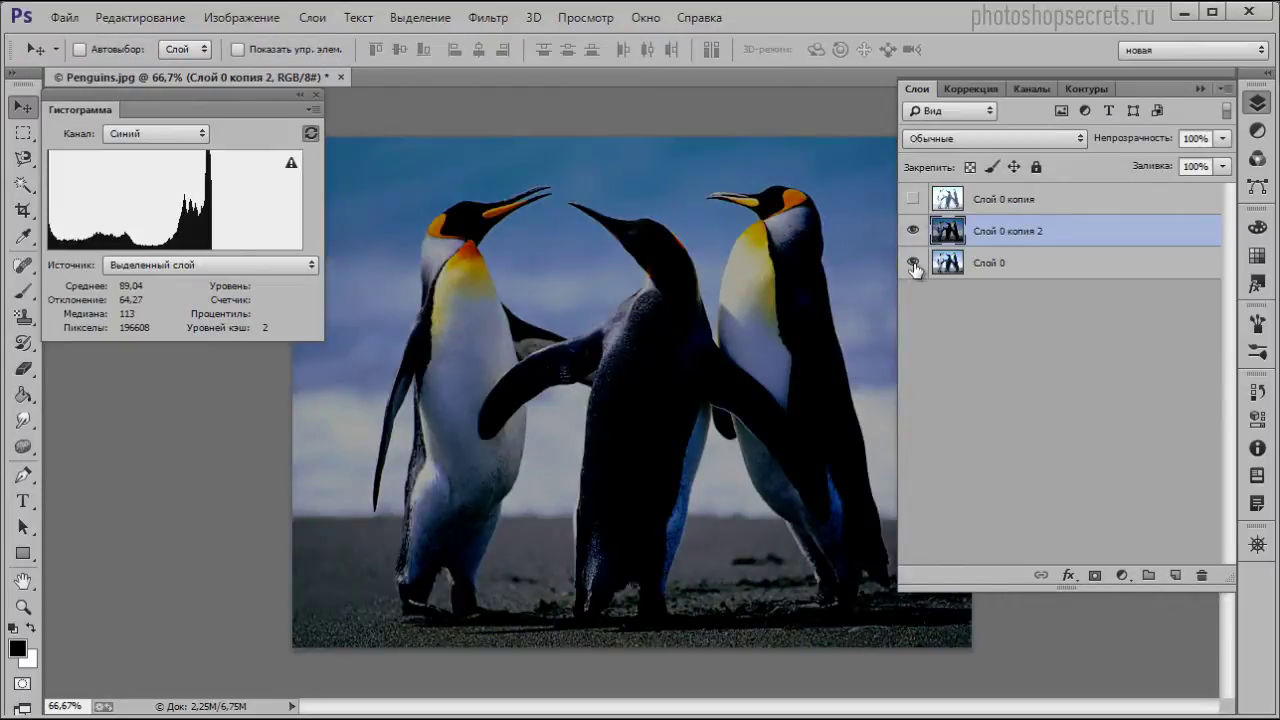
Try a Levels adjustment on Слой 0 копия 2 with the RGB white input level set to 165
click(241, 17)
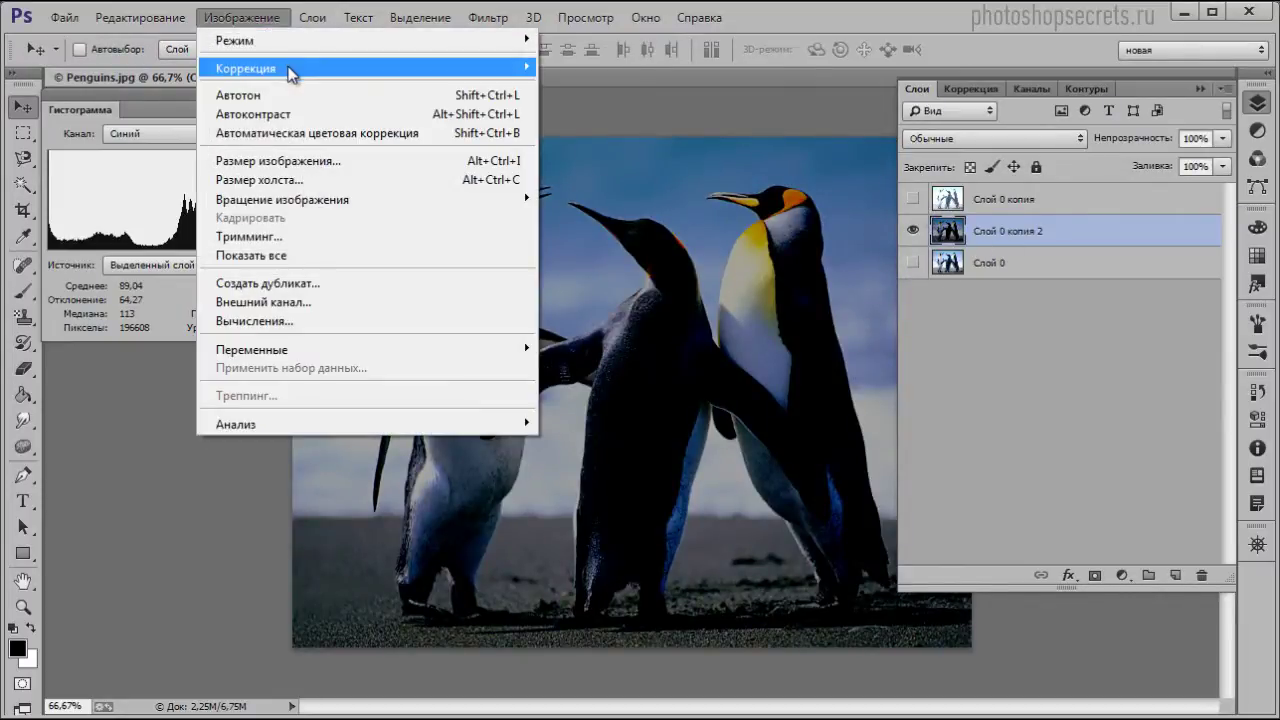
mouse_move(525, 68)
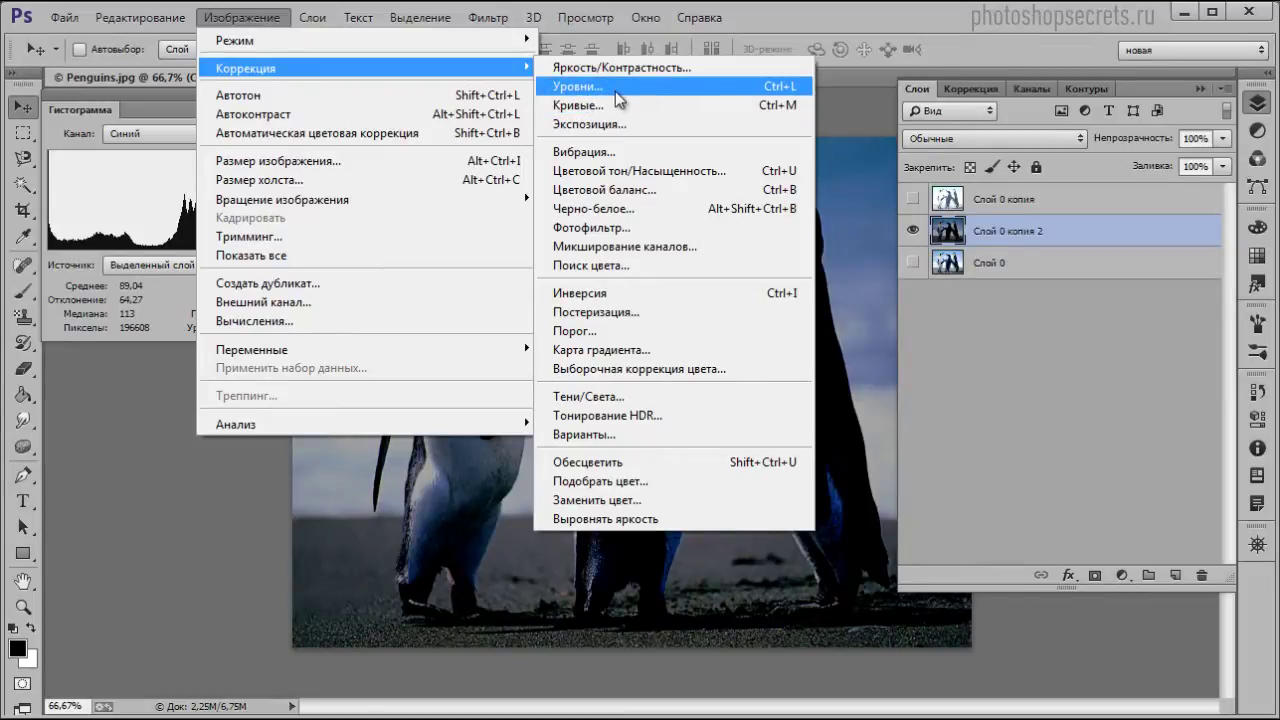
click(578, 87)
drag(557, 161, 878, 280)
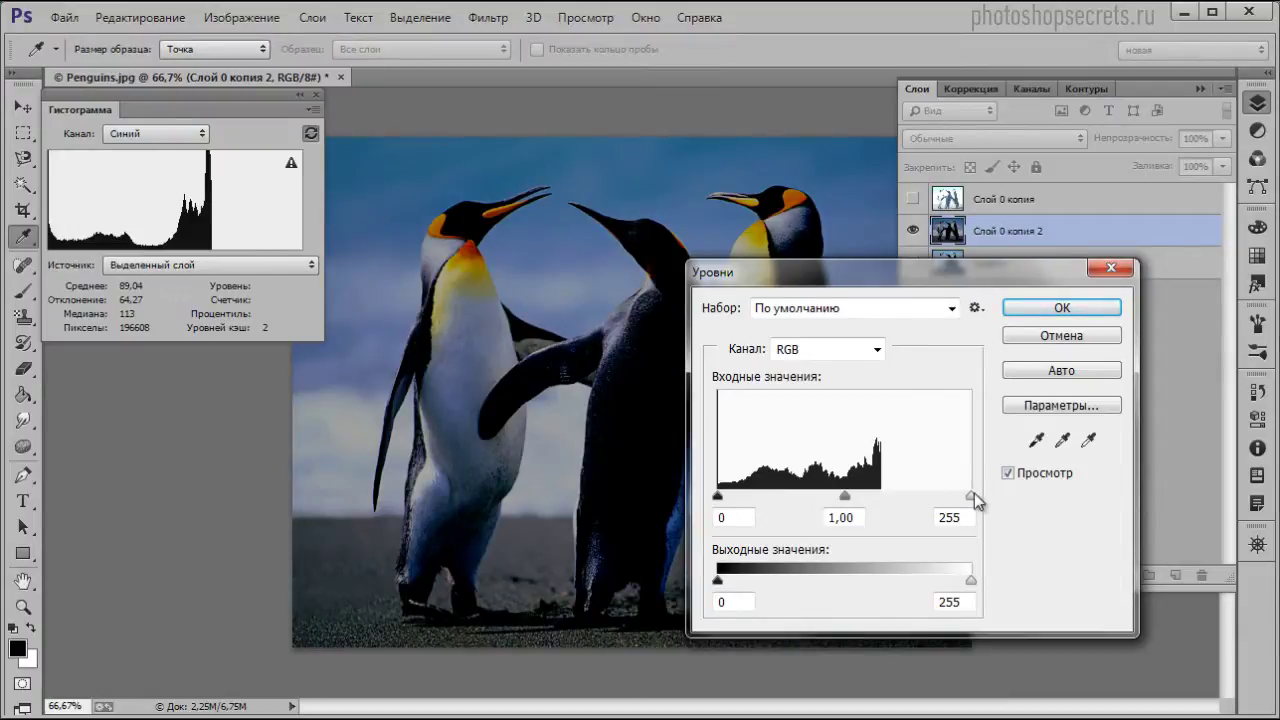
drag(974, 494, 882, 512)
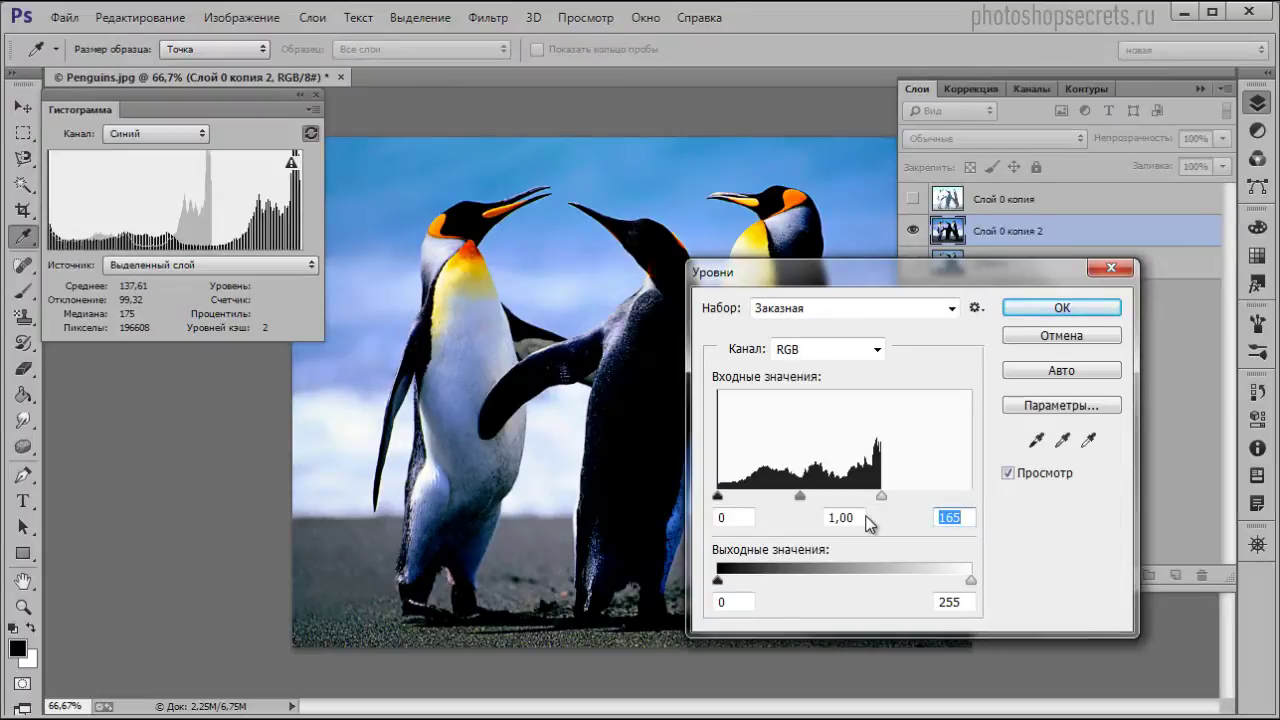
Compare the dark penguin photo before and after the Levels adjustment by switching its preview off and on
click(1008, 474)
click(1009, 474)
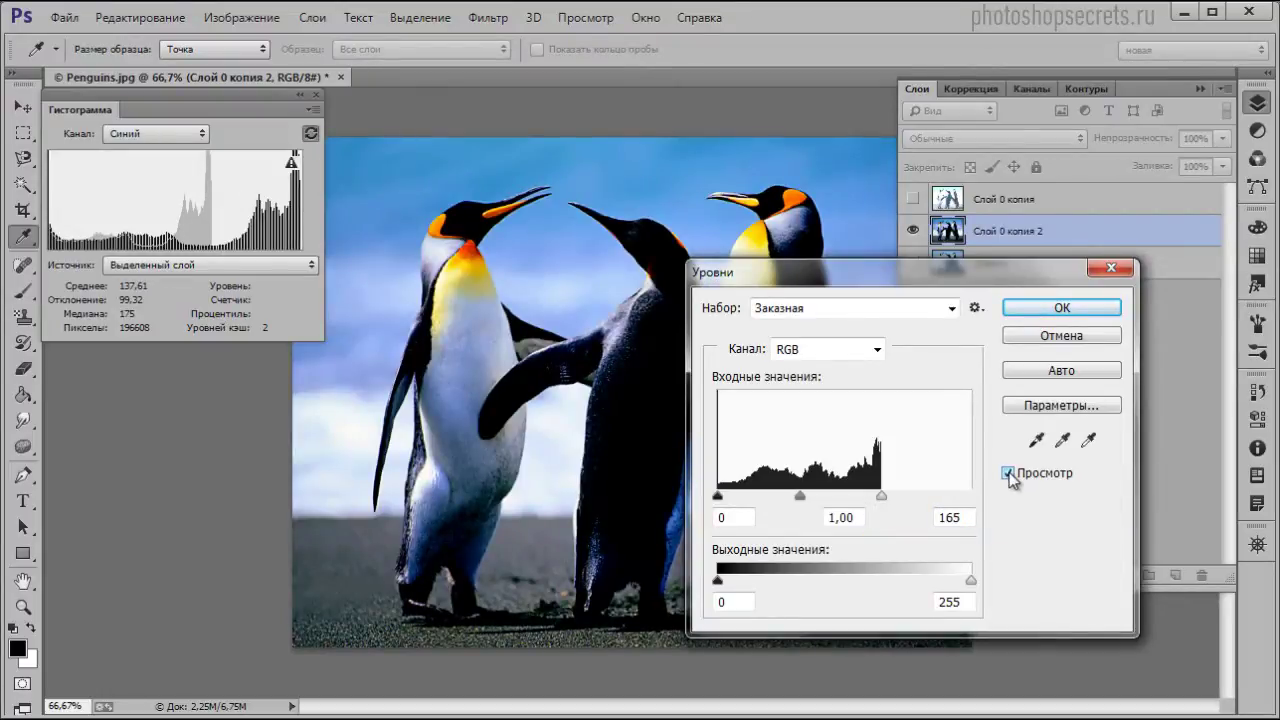
click(1009, 474)
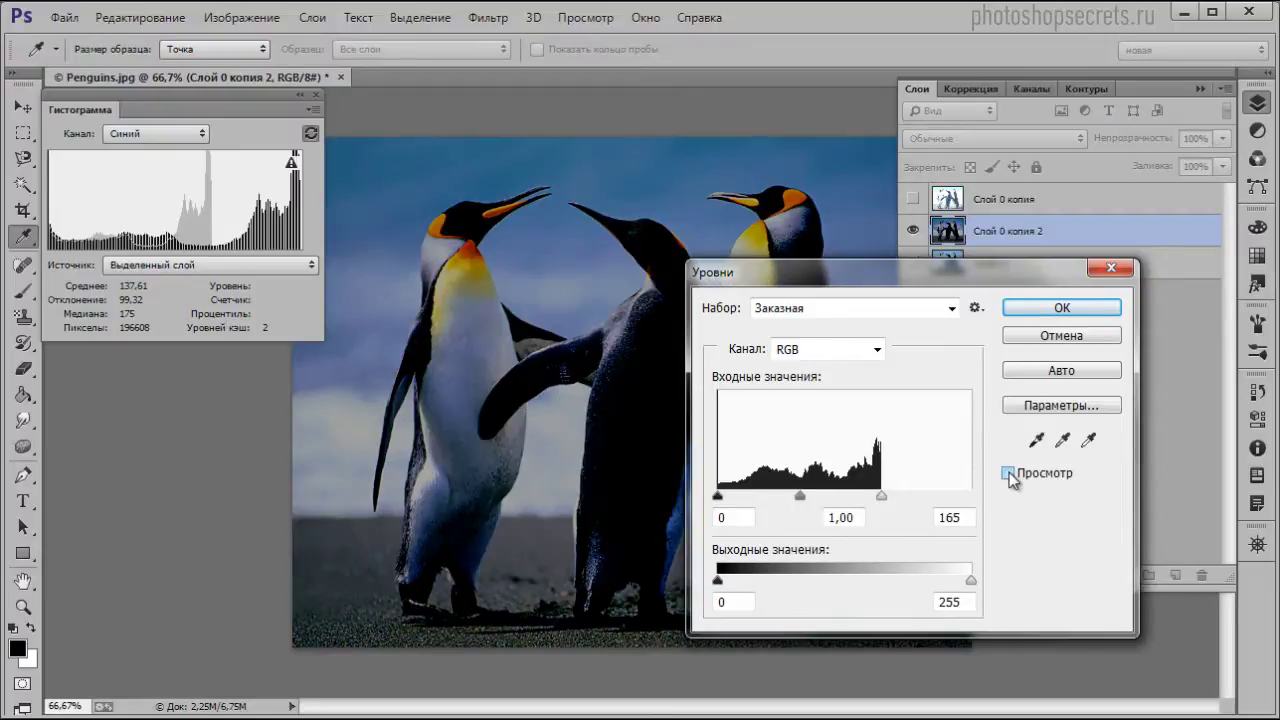
click(1009, 474)
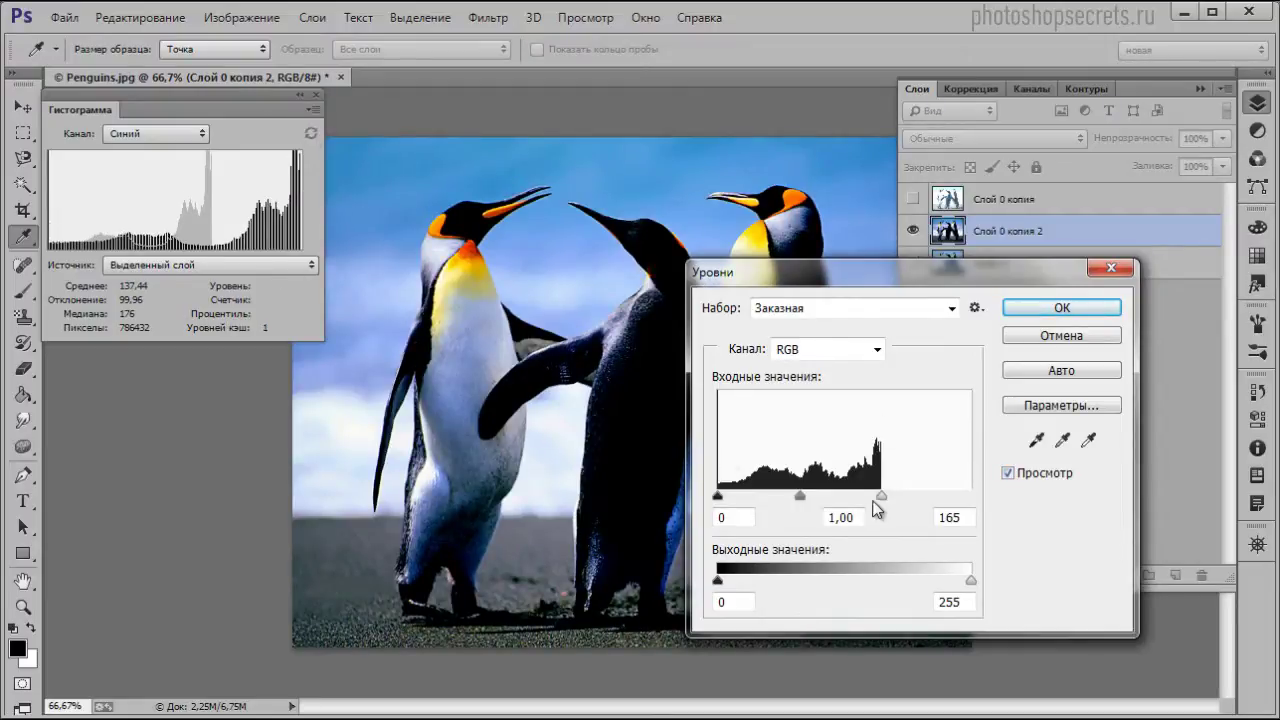
click(1009, 474)
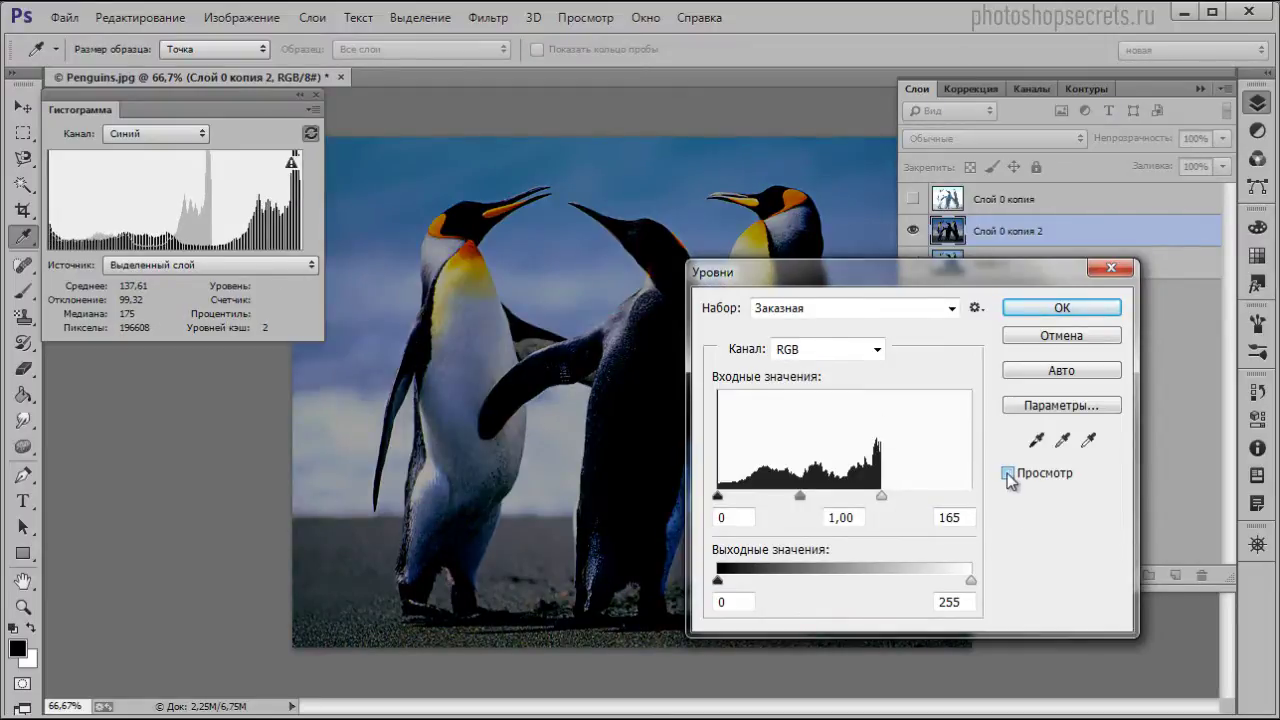
click(1009, 474)
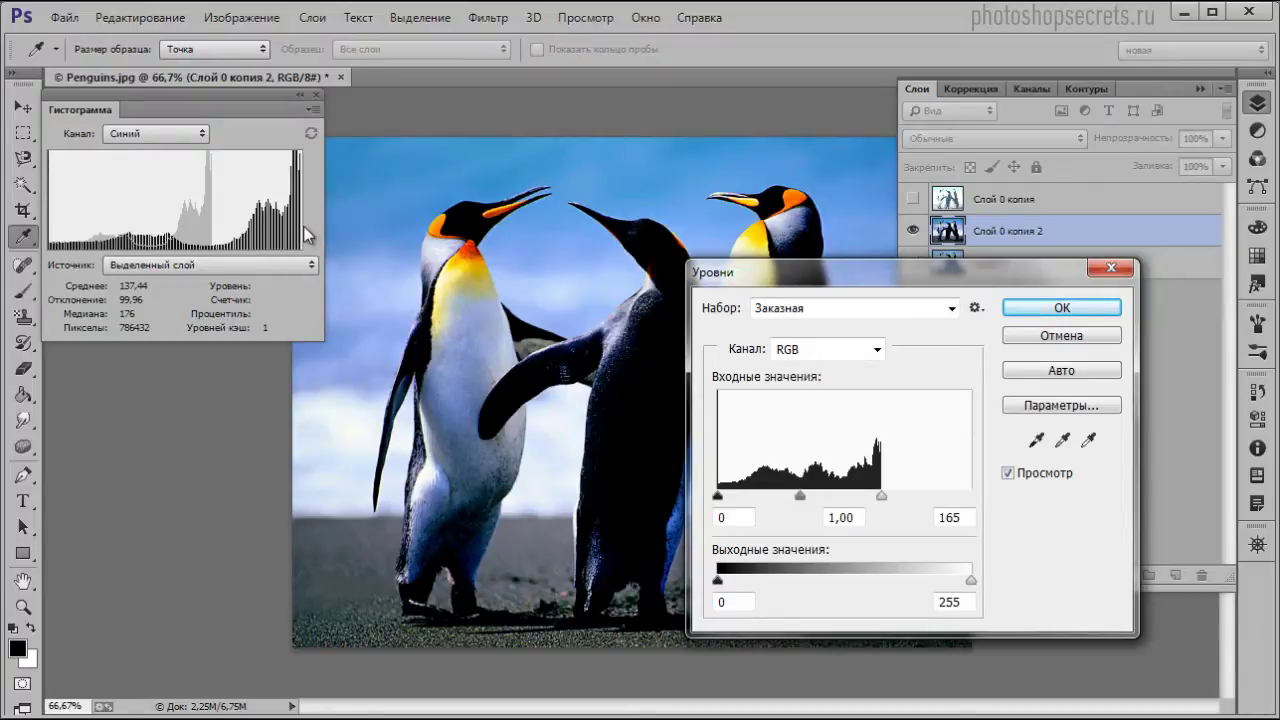
Try white input levels of 200 and 165 to compare their effect on the histogram, and cancel the Levels adjustment
mouse_move(262, 218)
click(883, 496)
drag(883, 496, 916, 498)
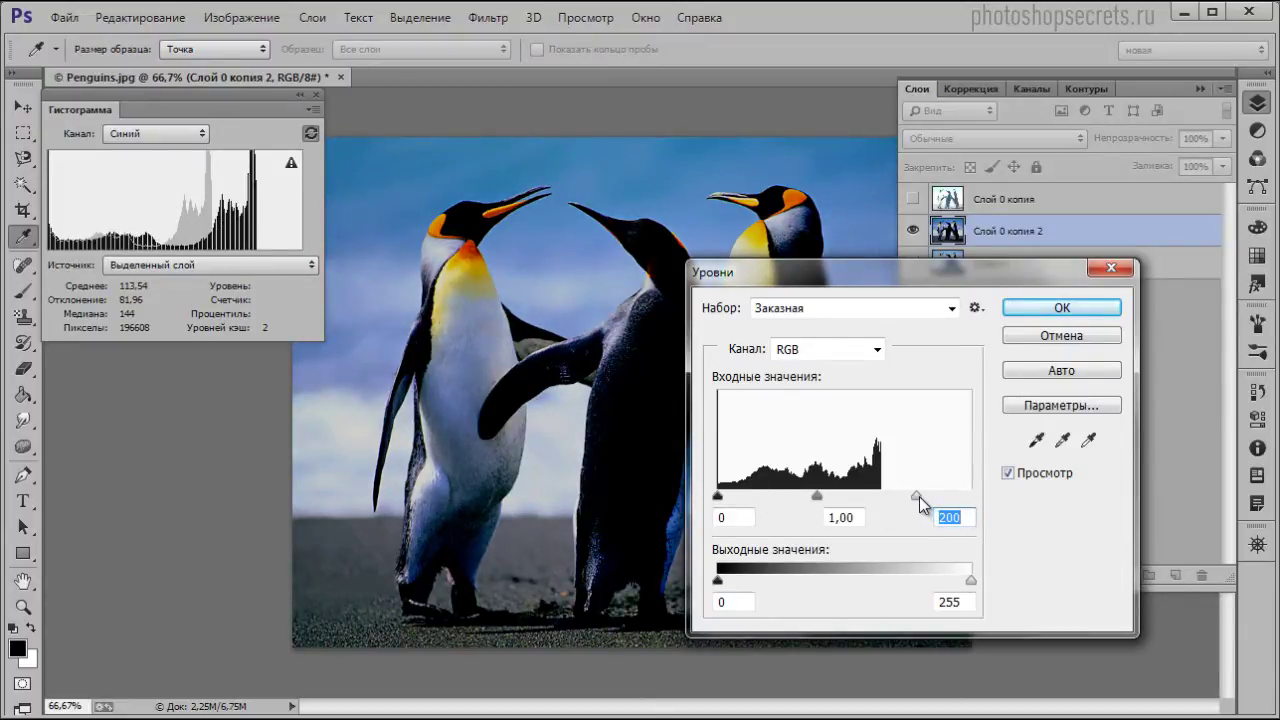
drag(917, 496, 882, 505)
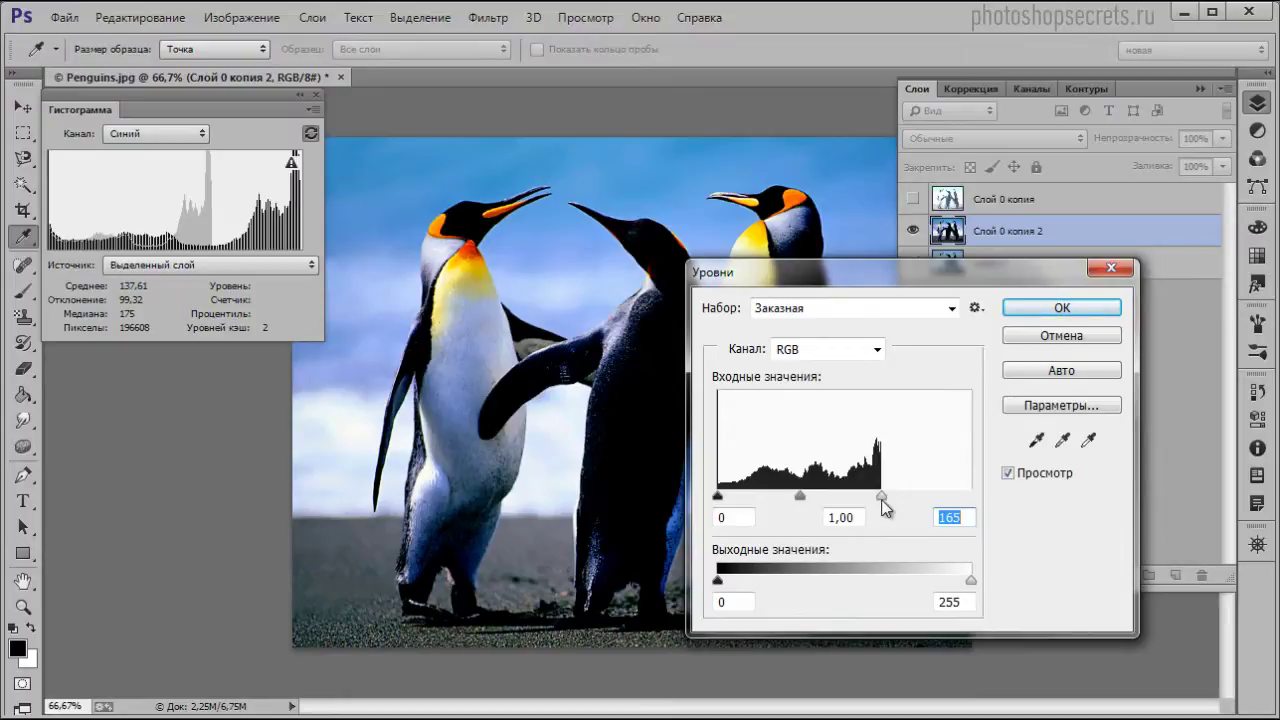
click(1058, 345)
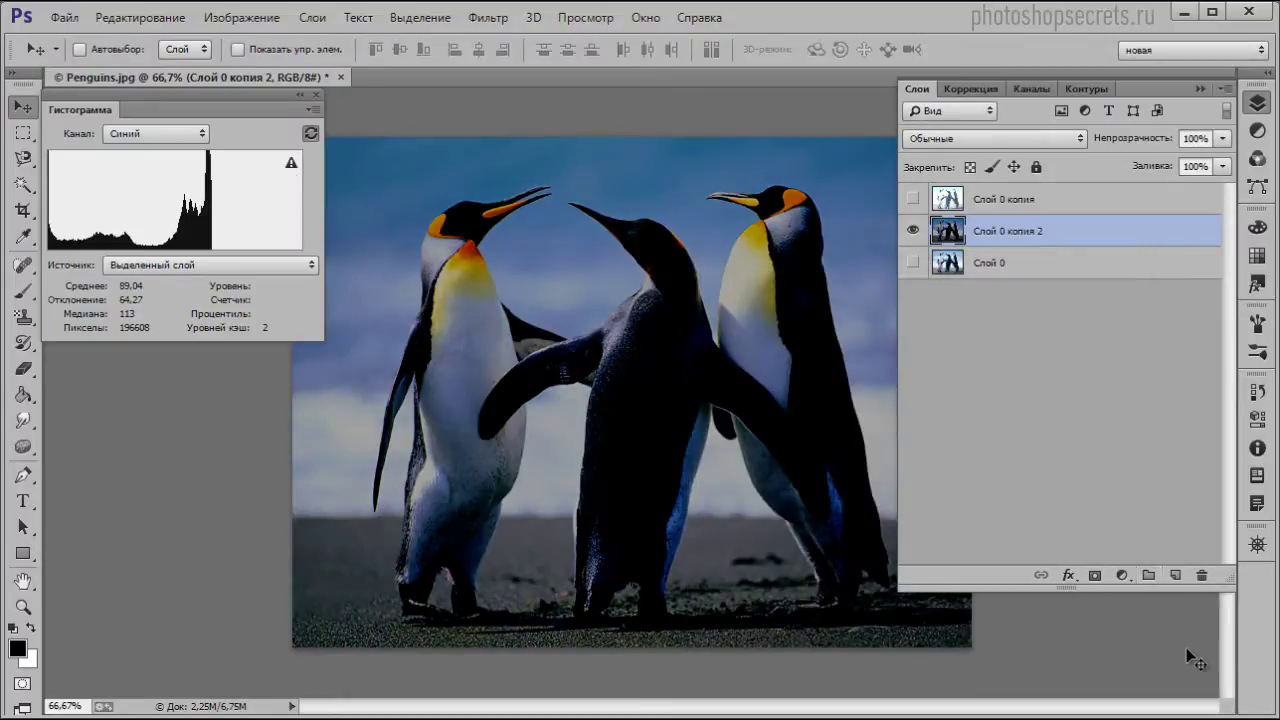